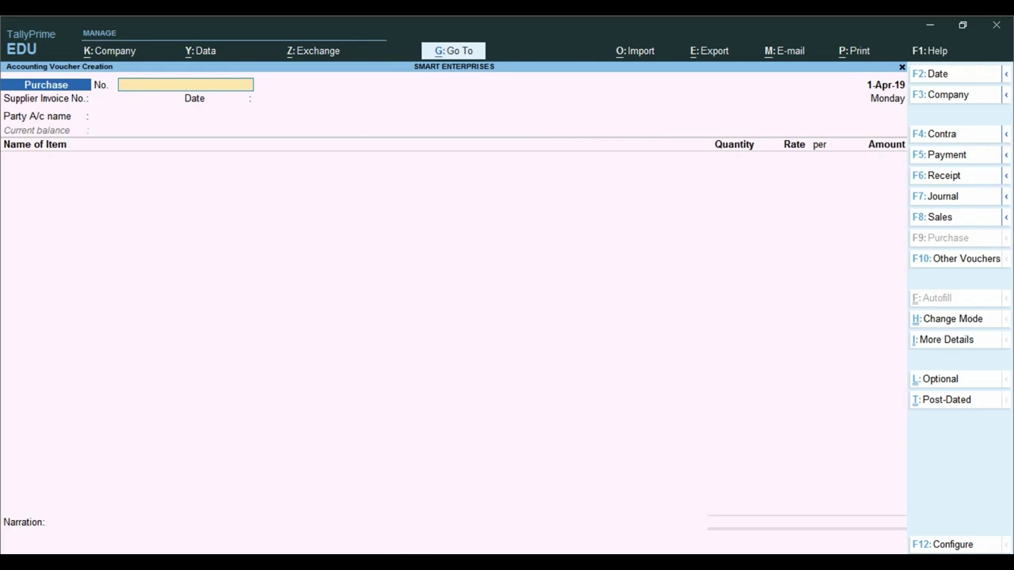
- Compare the purchase voucher headers in the two open TallyPrime windows, focusing on the Purchase ledger field
click(384, 514)
click(372, 562)
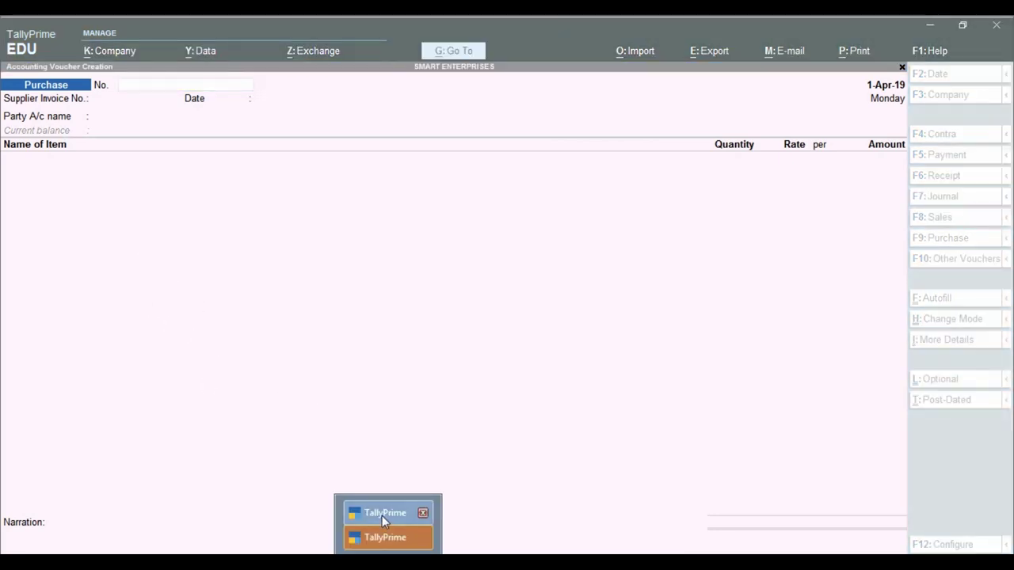
click(385, 510)
click(385, 562)
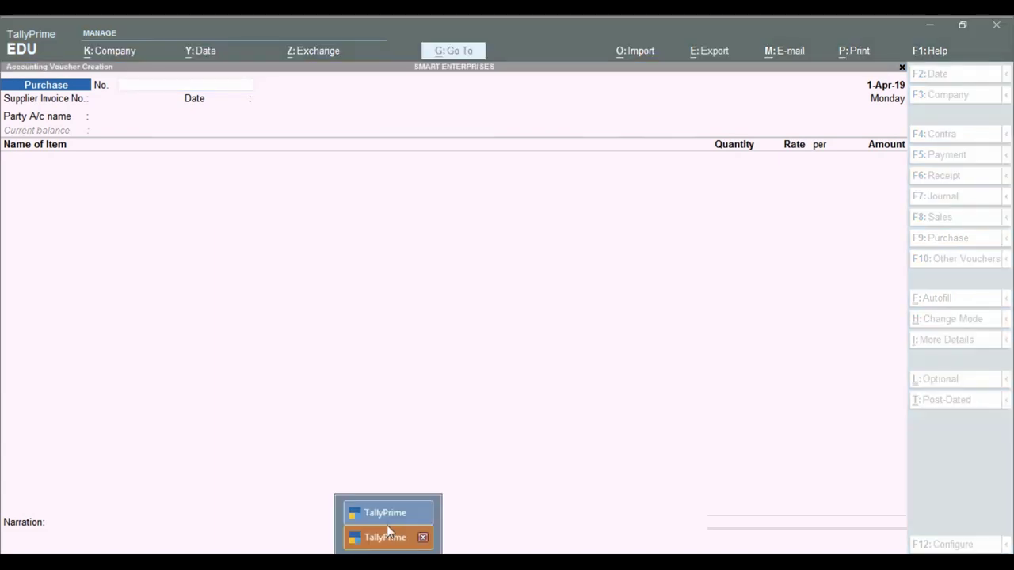
click(381, 537)
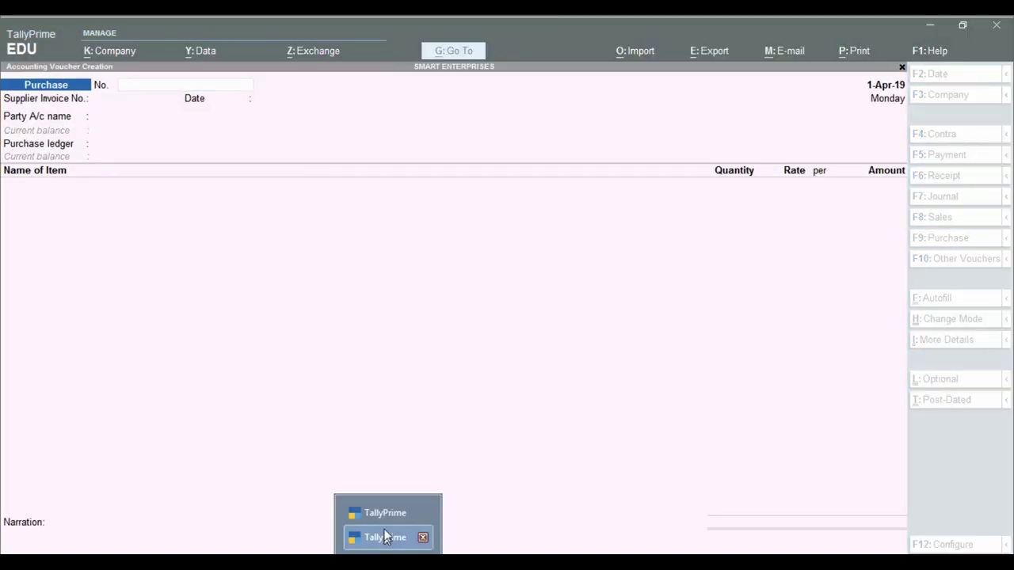
click(389, 516)
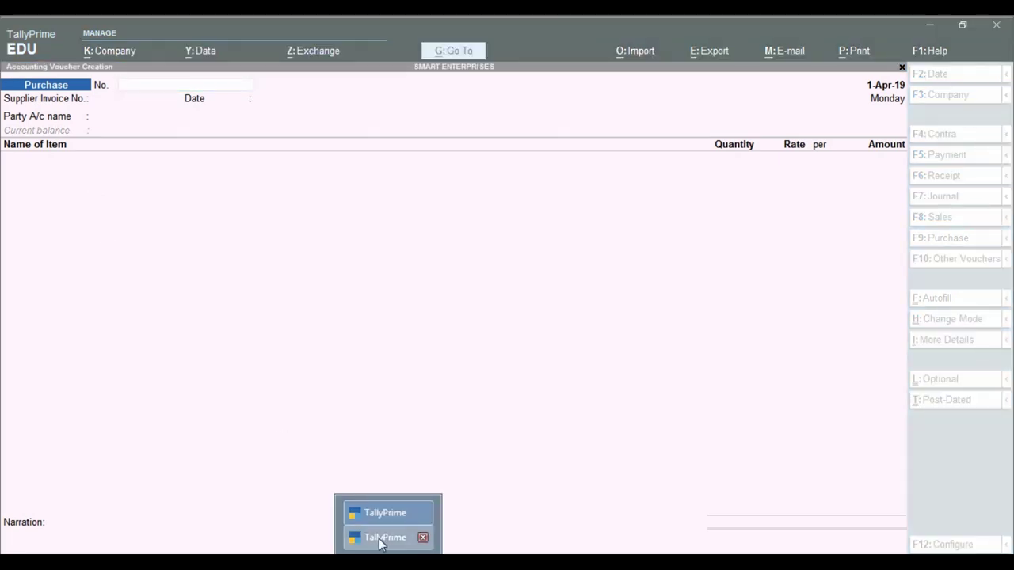
click(380, 536)
key(ctrl)
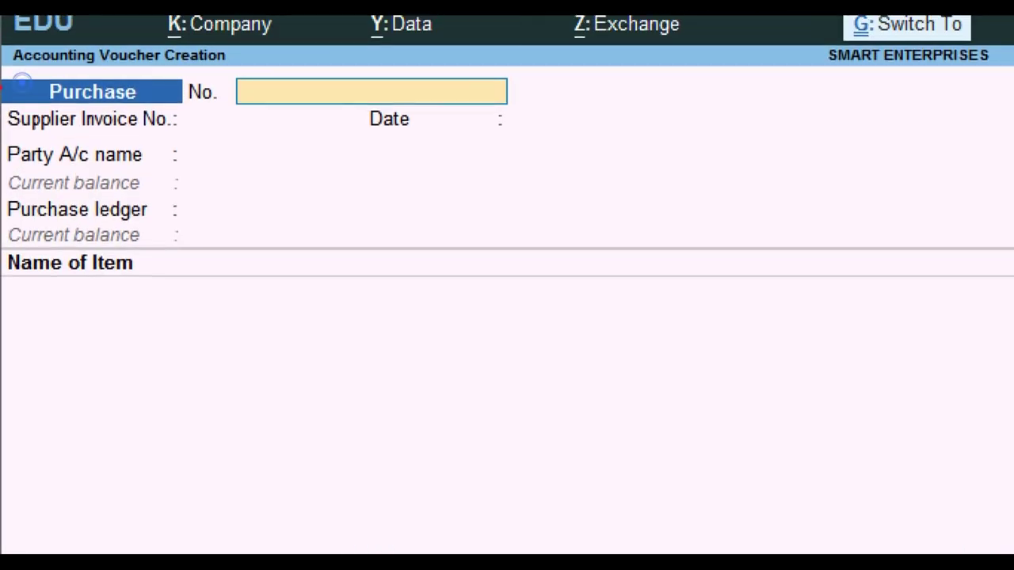
mouse_move(2, 71)
mouse_down()
mouse_move(131, 226)
mouse_move(606, 257)
mouse_up()
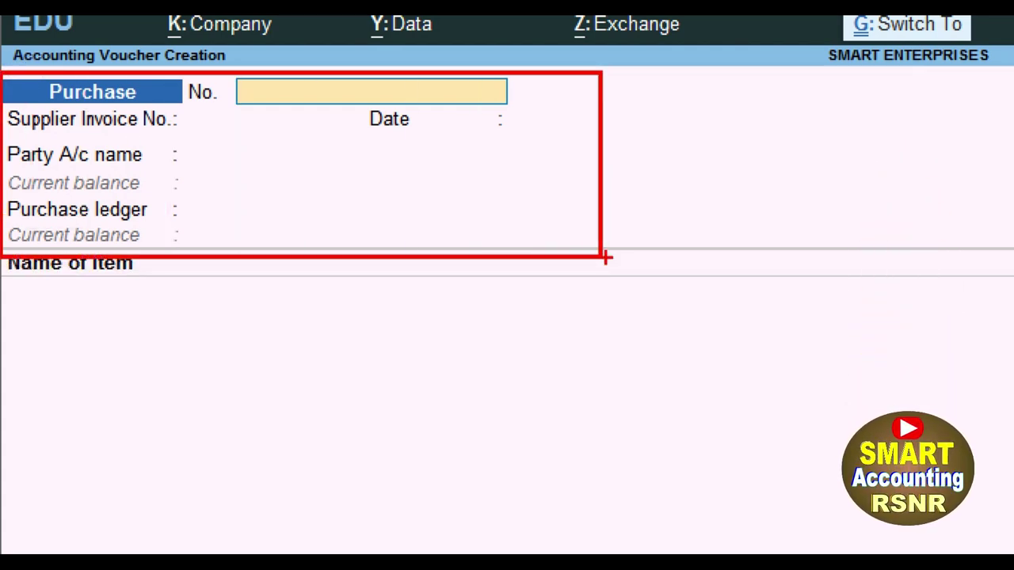
mouse_move(4, 192)
mouse_down()
mouse_move(32, 226)
mouse_move(168, 234)
mouse_move(578, 224)
mouse_up()
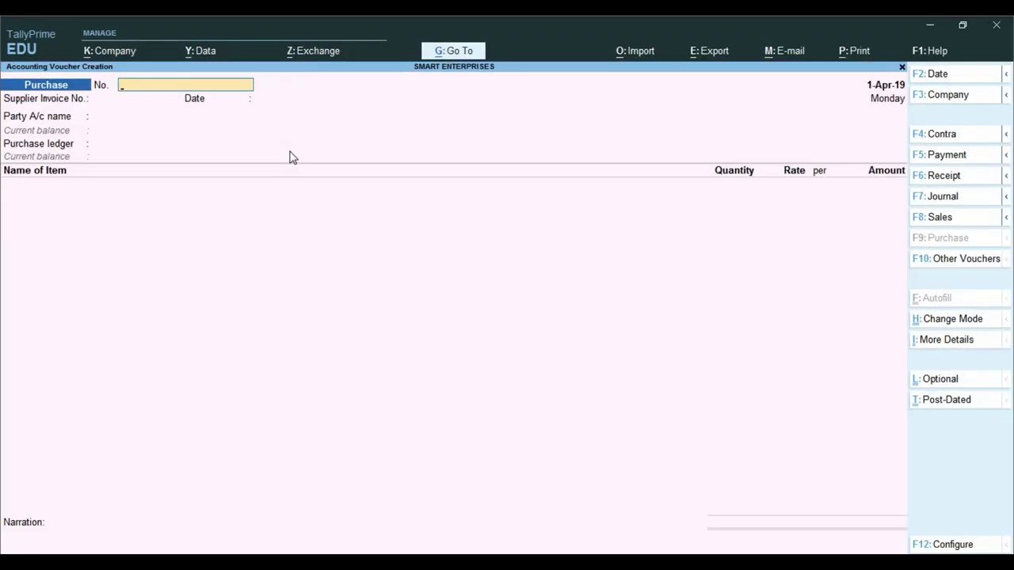
- Switch to pur.pdf in Adobe Reader and examine the purchase invoice's items, GST rates and tax summary
key(alt+Tab)
scroll(385, 342, down, 4)
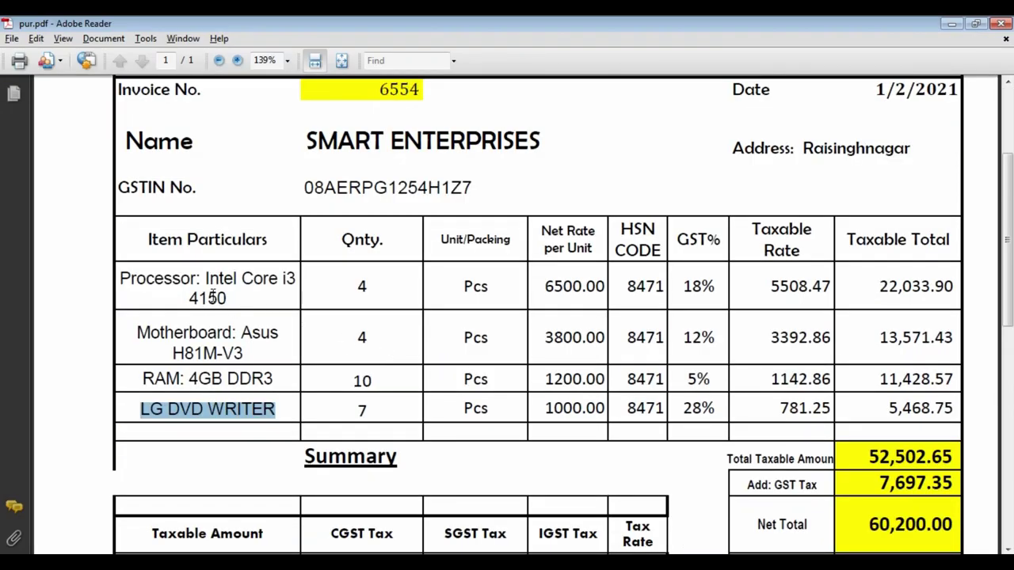
scroll(404, 299, down, 2)
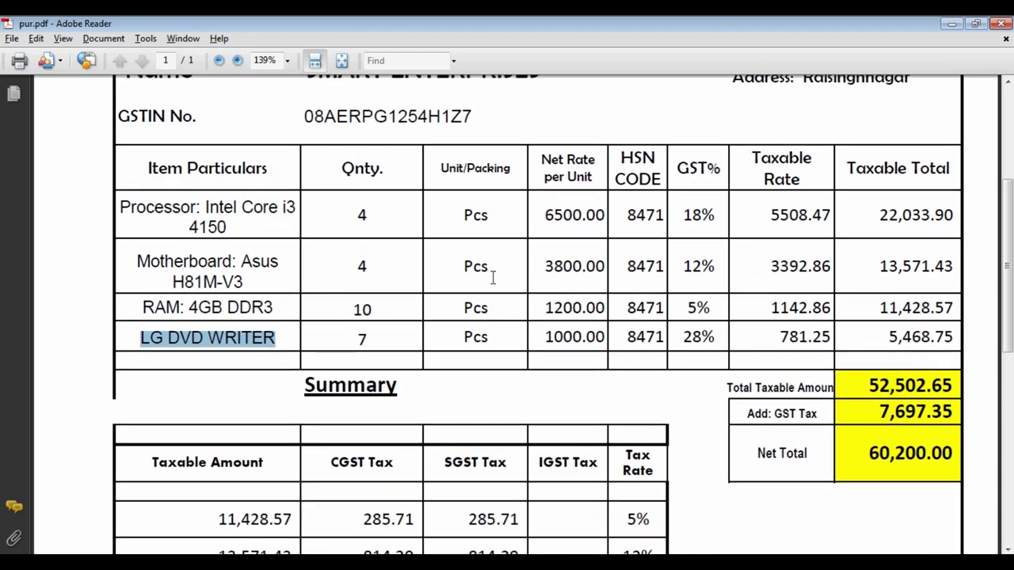
drag(675, 215, 720, 213)
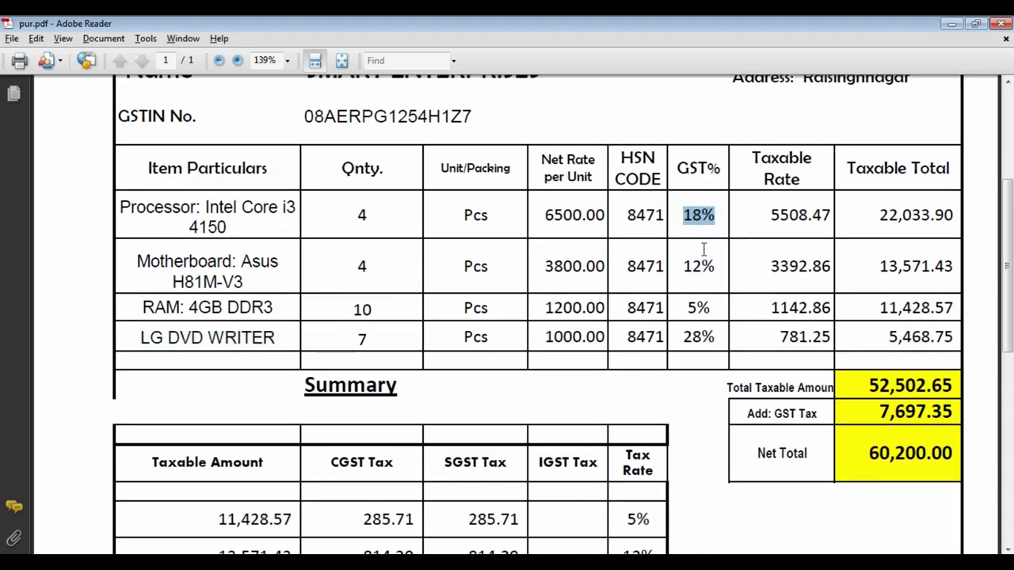
scroll(704, 250, down, 2)
click(693, 242)
double_click(693, 237)
double_click(693, 266)
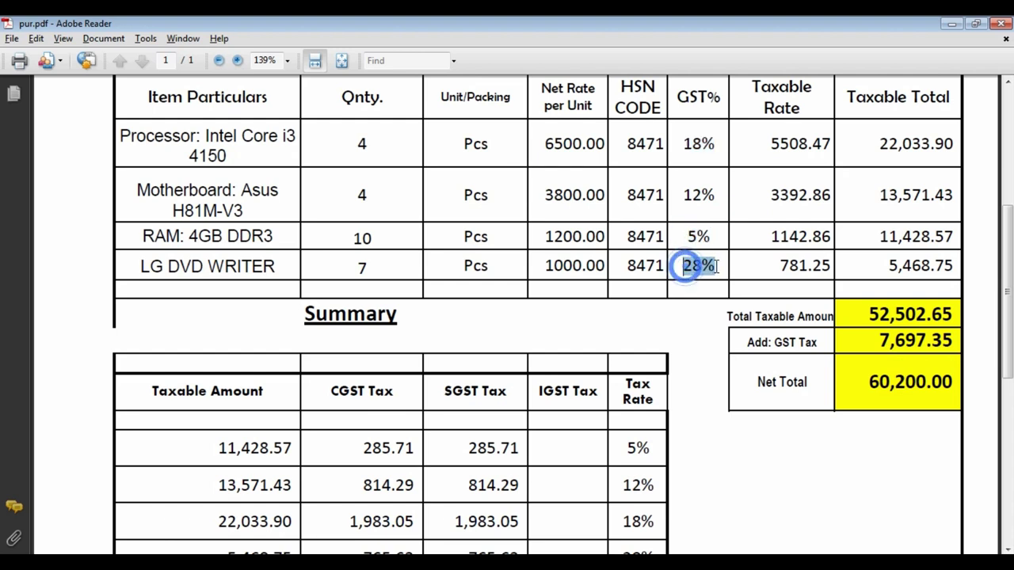
scroll(683, 270, down, 2)
scroll(683, 270, down, 2)
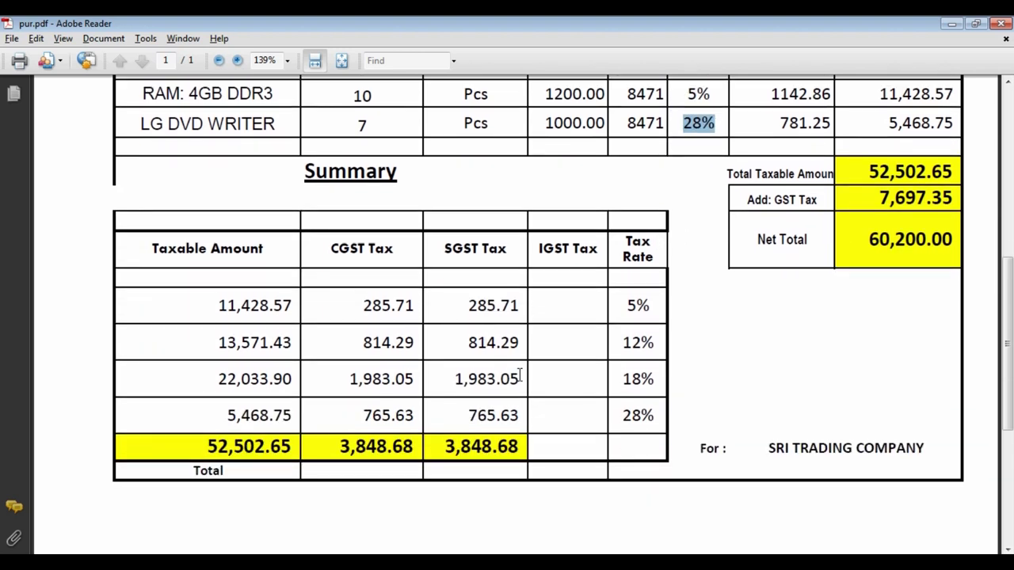
scroll(516, 376, up, 10)
scroll(521, 379, up, 3)
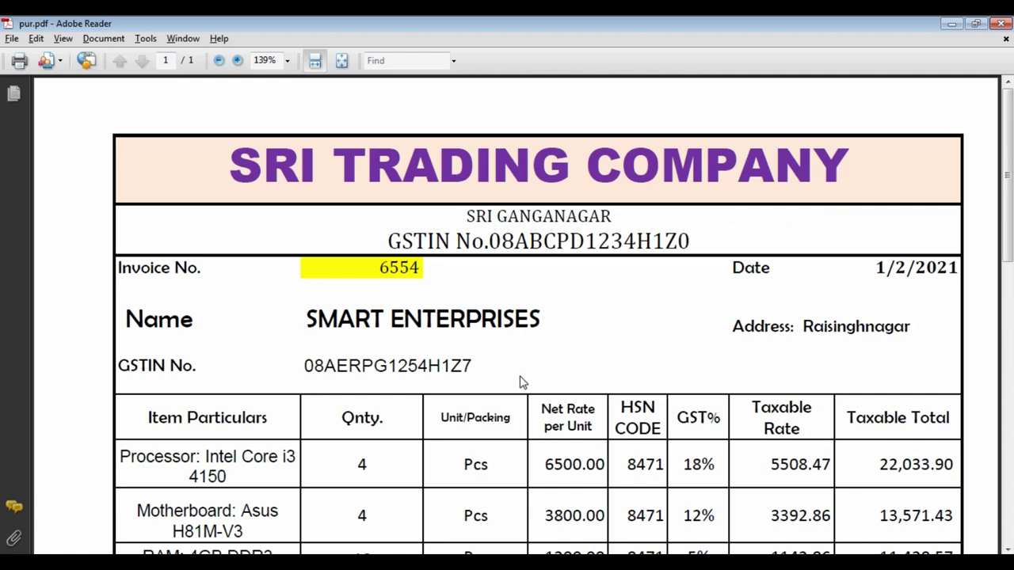
- Return to TallyPrime and check the fields under Party A/c name in both windows' purchase vouchers against the invoice
mouse_move(425, 549)
click(376, 531)
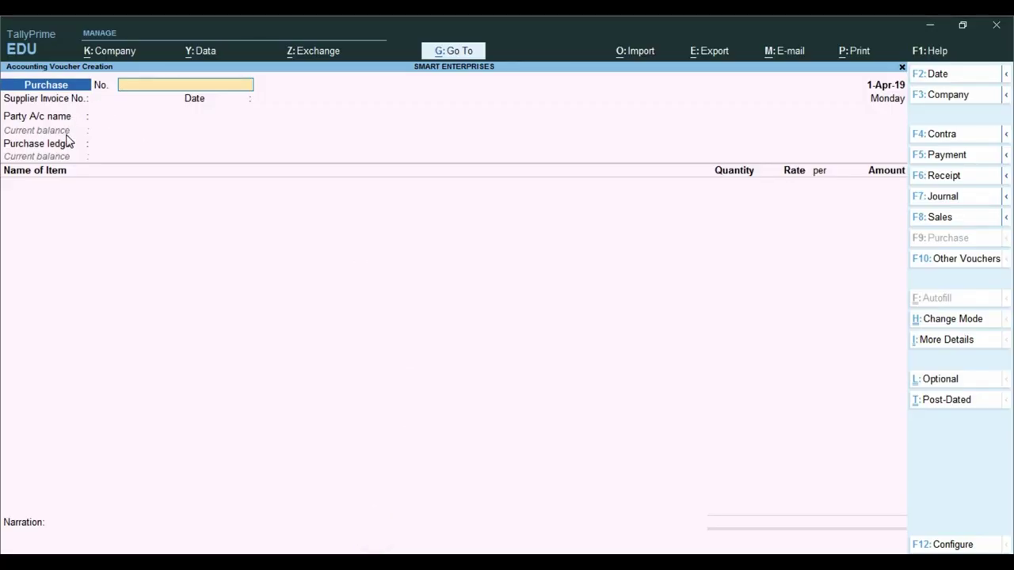
mouse_move(381, 550)
click(380, 515)
key(ctrl)
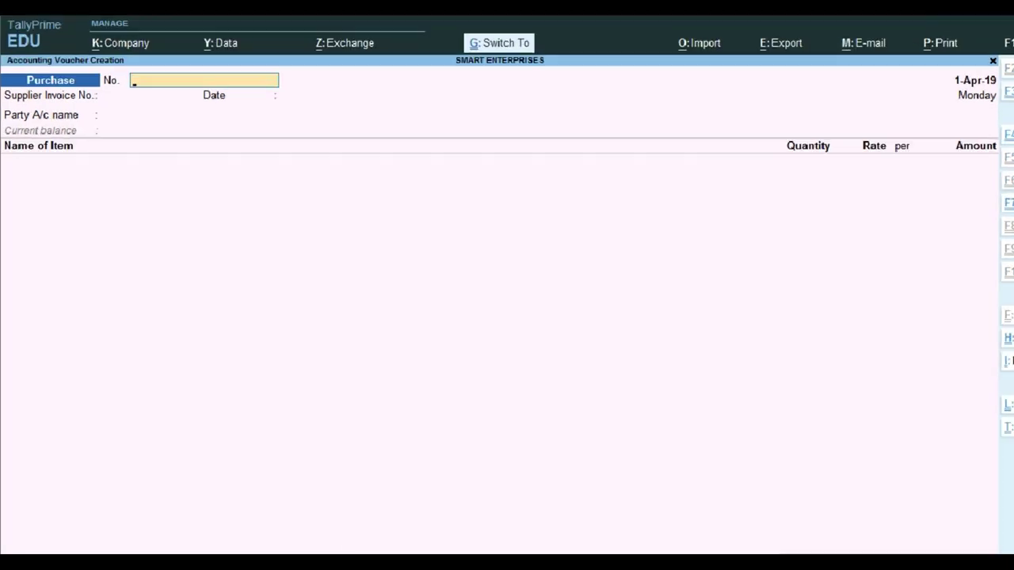
click(11, 116)
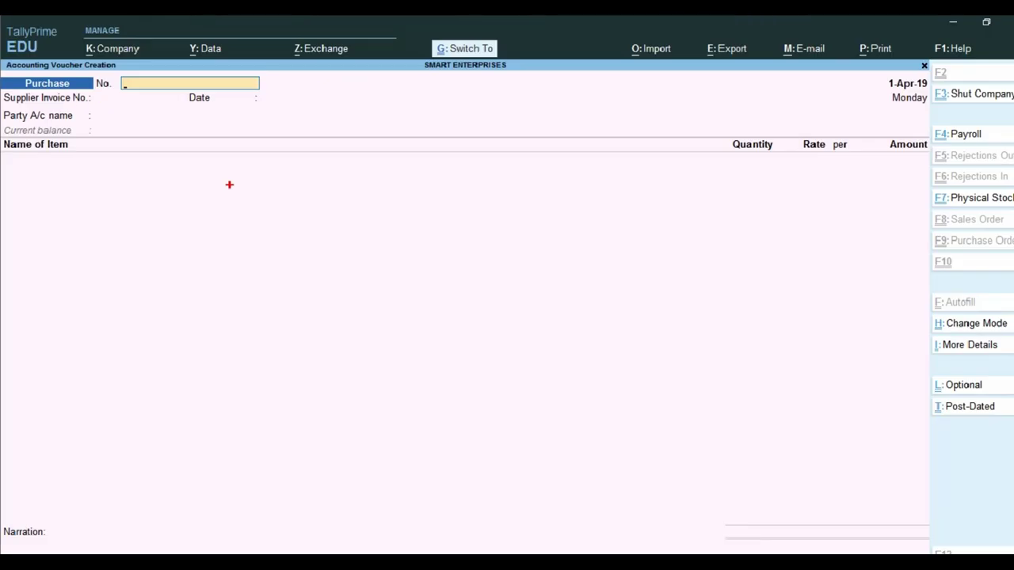
click(388, 558)
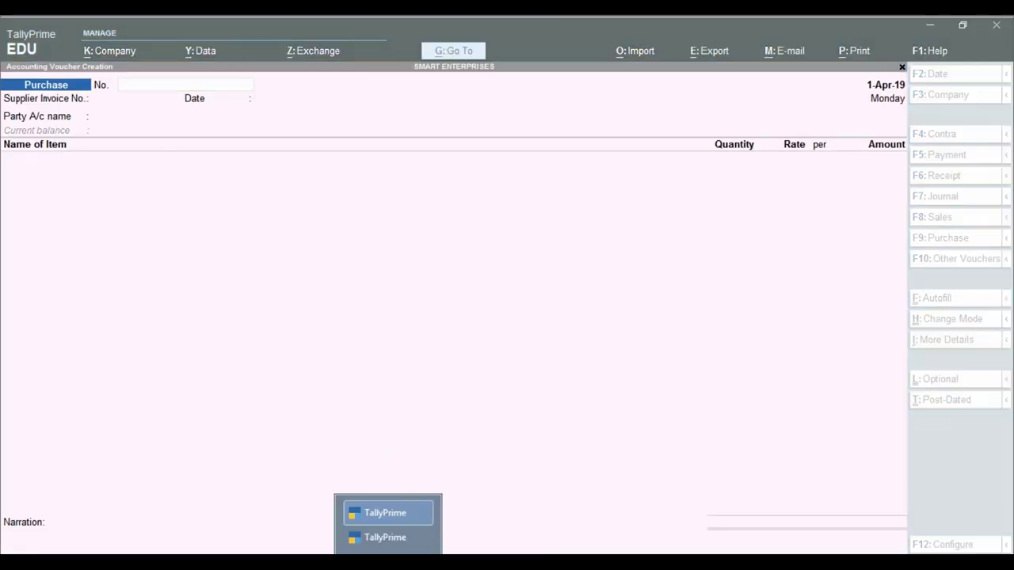
click(386, 539)
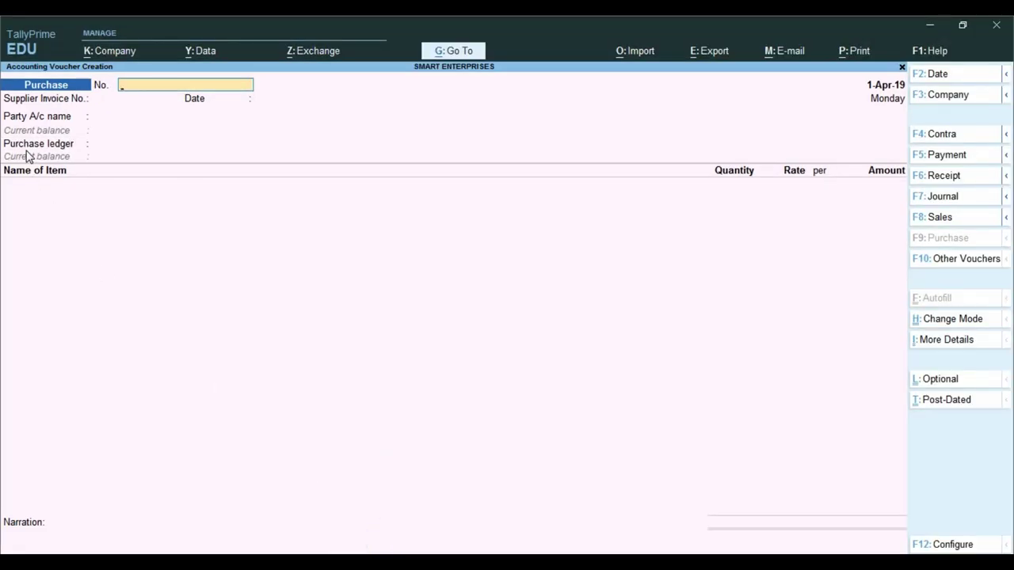
key(alt+Tab)
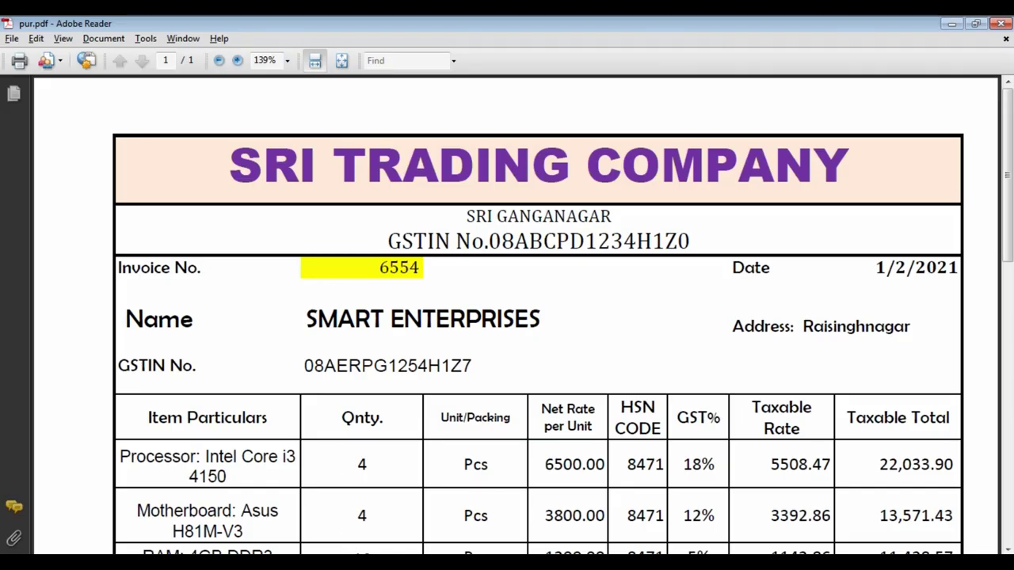
click(388, 558)
click(386, 539)
click(350, 344)
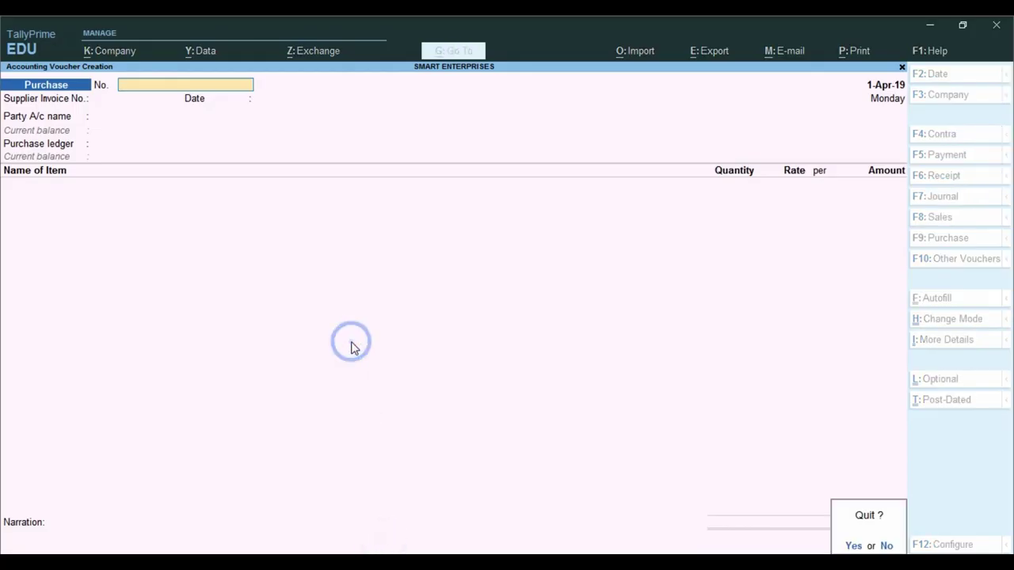
- Leave the purchase voucher, look through the Gateway of Tally options and view the Day Book
key(Escape)
key(ctrl)
click(384, 184)
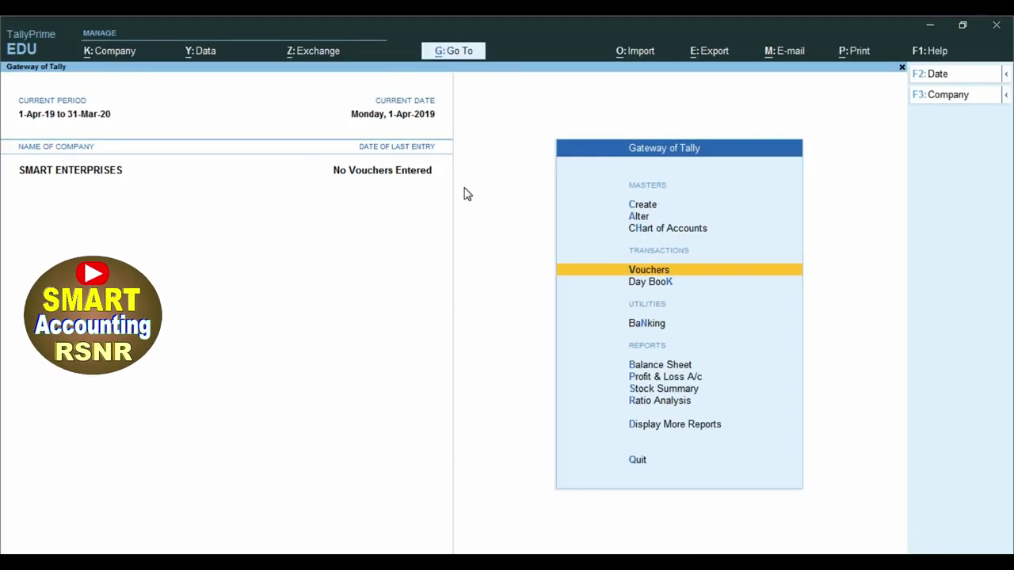
key(Down)
key(Down)
key(Down)
key(Down)
key(Down)
key(Down)
key(Down)
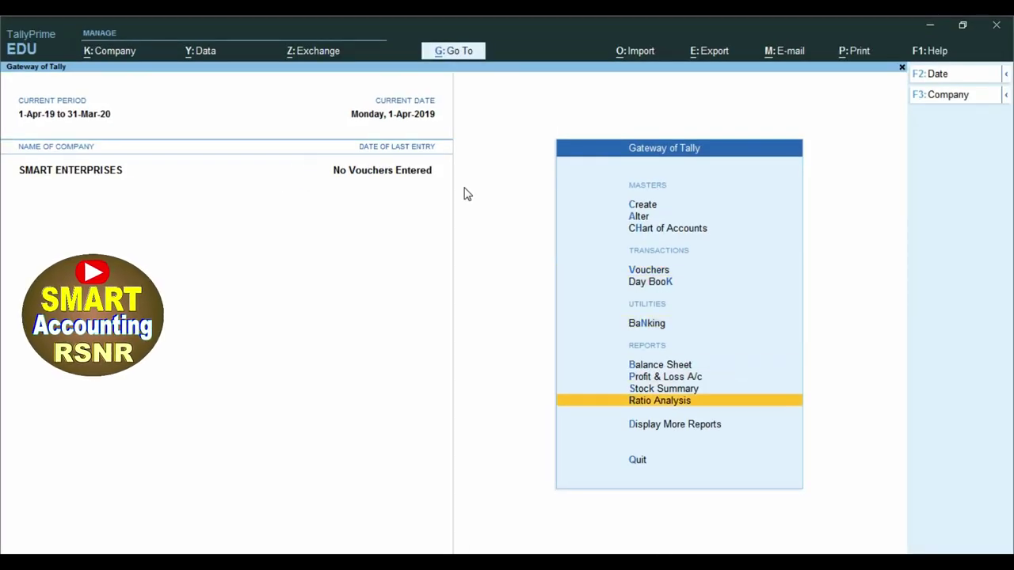
key(Return)
key(Down)
key(Return)
key(F2)
key(BackSpace)
key(Escape)
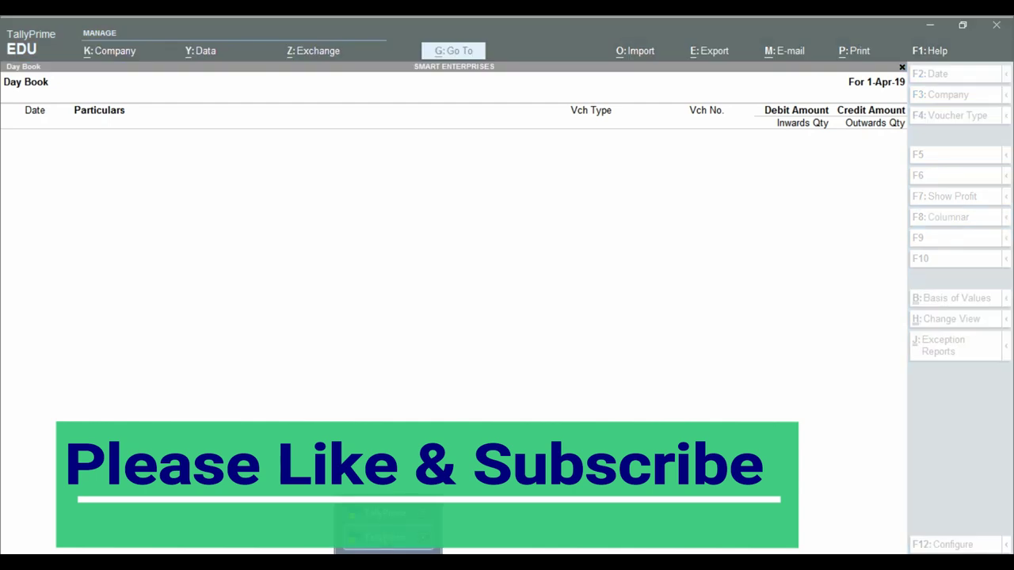
- Leave the Day Book in the TallyPrime windows and return to the Gateway of Tally
key(Escape)
key(v)
key(Escape)
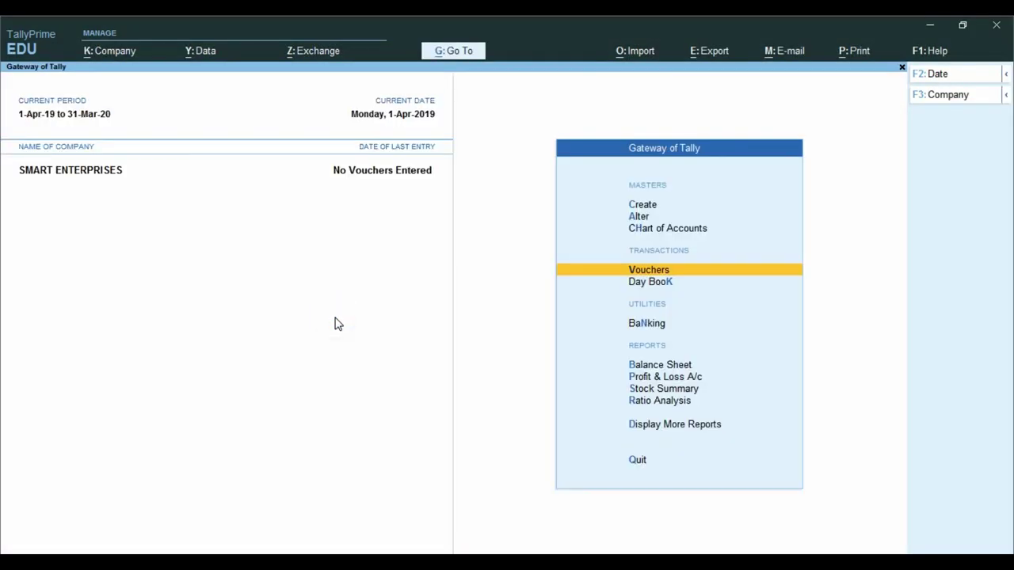
key(ctrl)
click(388, 538)
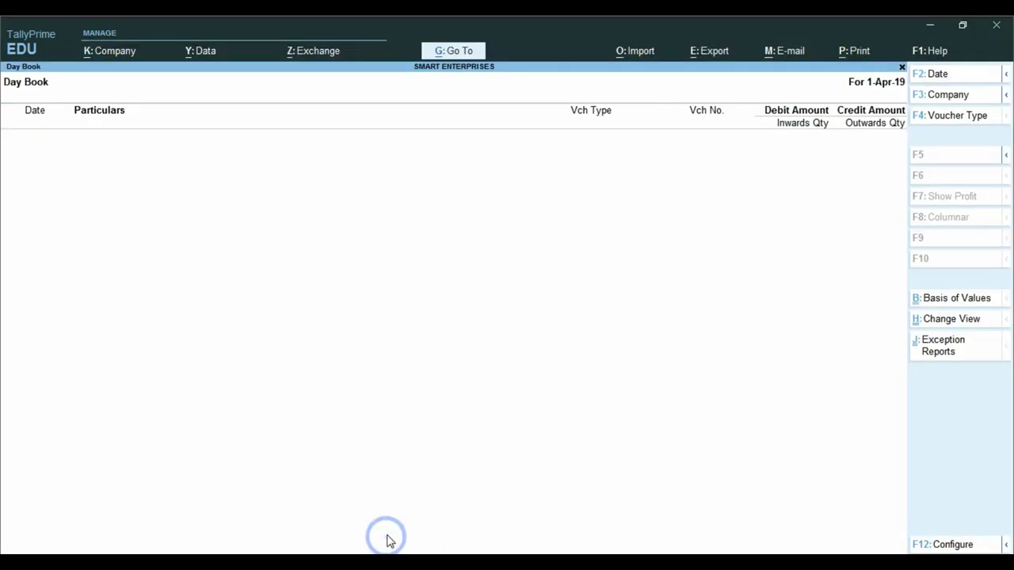
key(alt+Tab)
key(Escape)
key(Escape)
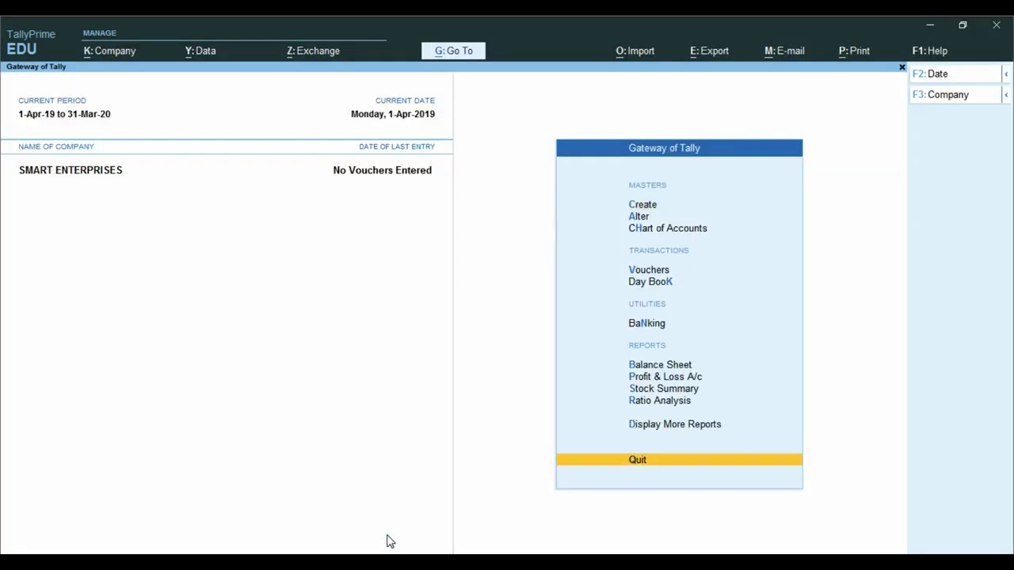
- Open a new purchase voucher from the Gateway of Tally
key(Up)
key(Up)
key(Up)
key(Up)
key(Up)
key(Up)
key(Up)
key(Up)
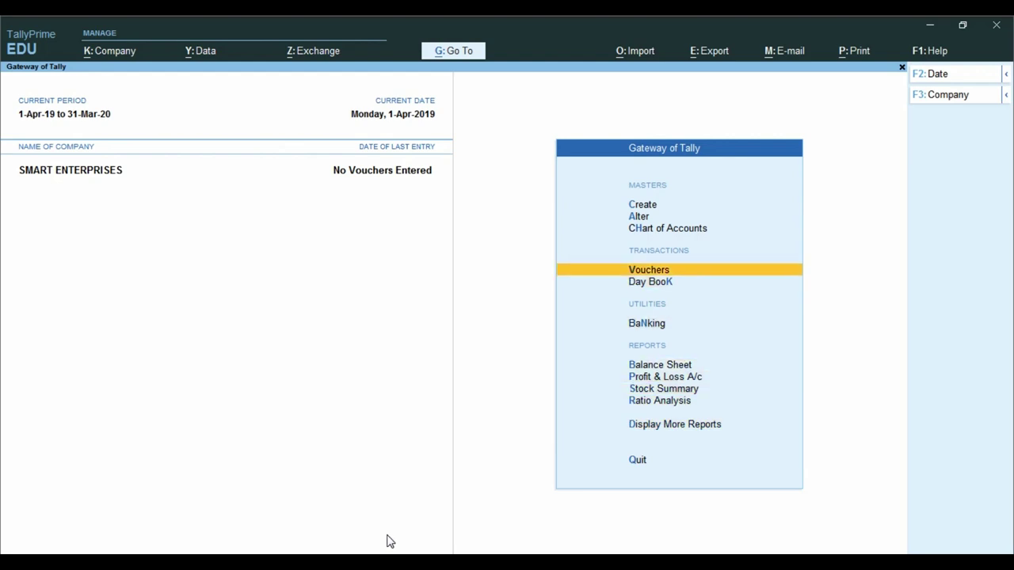
key(Return)
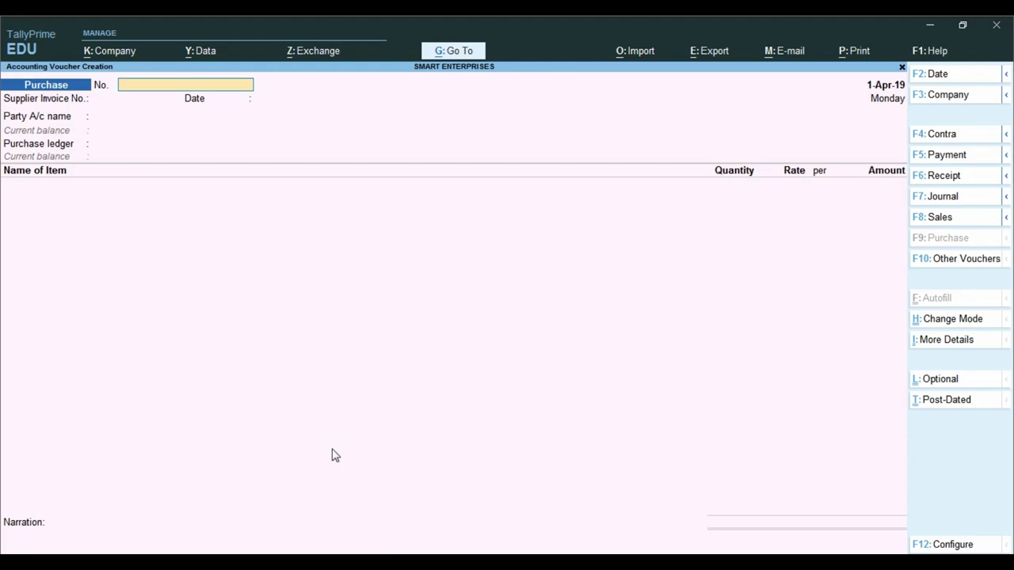
- Check the invoice number in pur.pdf and enter 6545 as the purchase voucher number in TallyPrime
key(alt+Tab)
scroll(353, 295, down, 1)
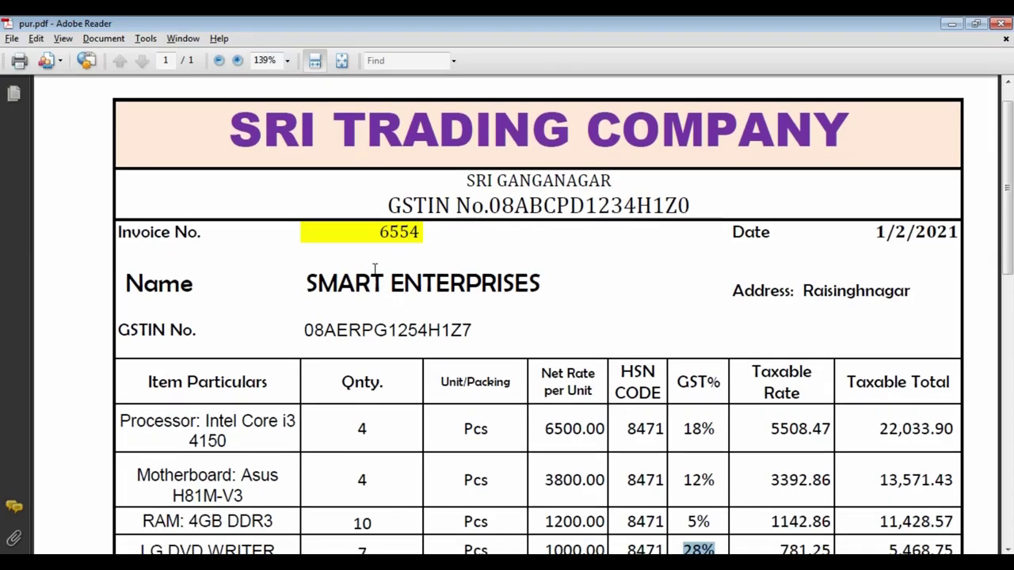
key(ctrl+a)
click(519, 275)
key(alt+Tab)
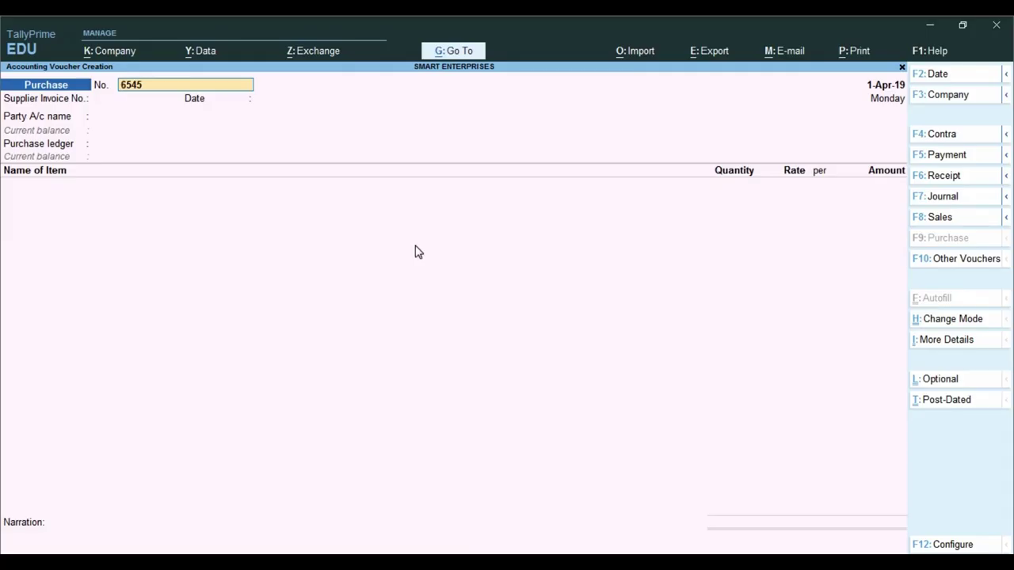
key(Return)
- Check the invoice date in the PDF and set the voucher date and effective date to 1-2-2020
key(alt+Tab)
key(alt+Tab)
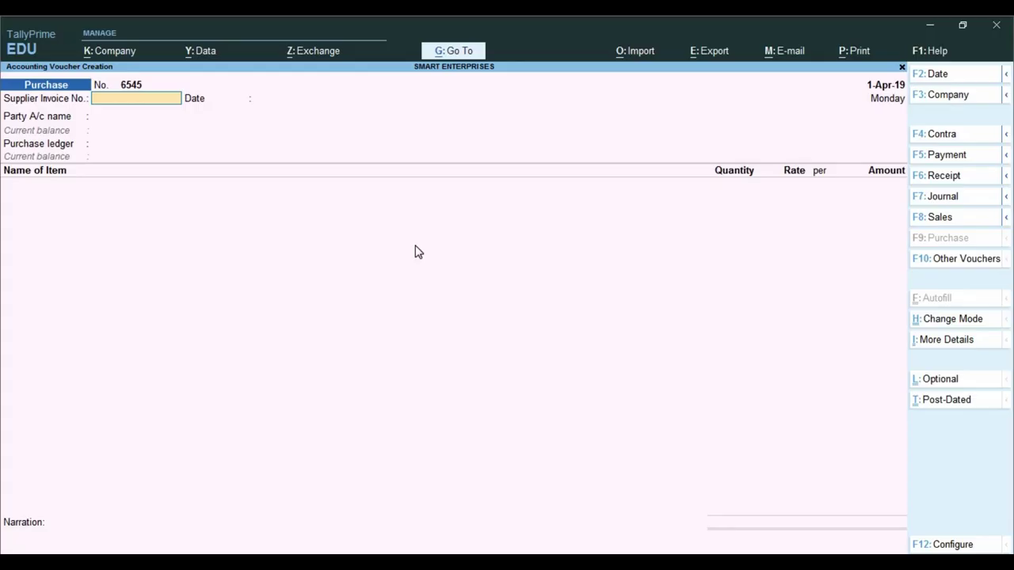
key(F2)
text(1-2-20)
key(Return)
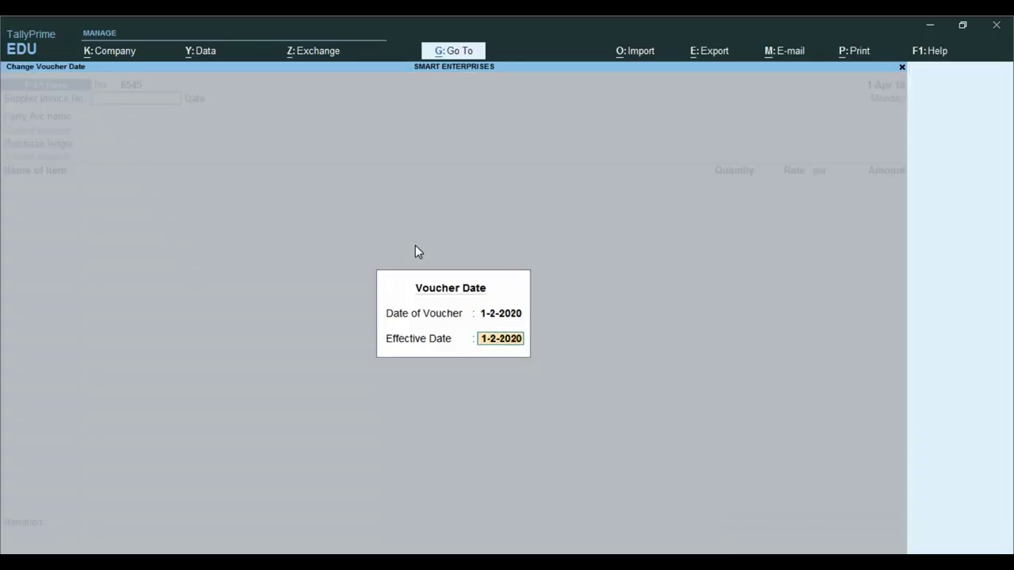
key(Return)
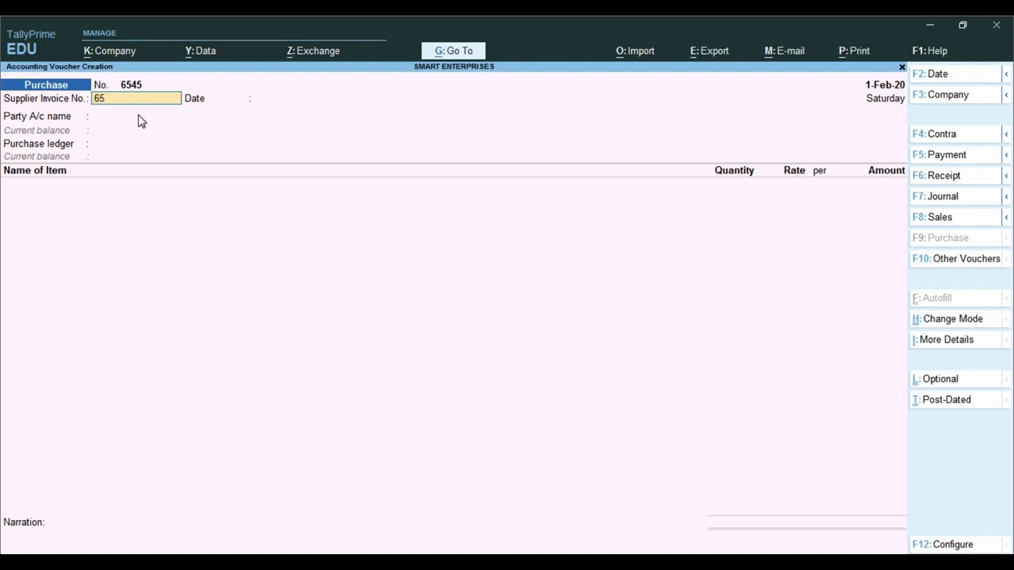
- Enter 6545 as the supplier invoice number and accept 1-Feb-20 as its date
text(6545)
key(Return)
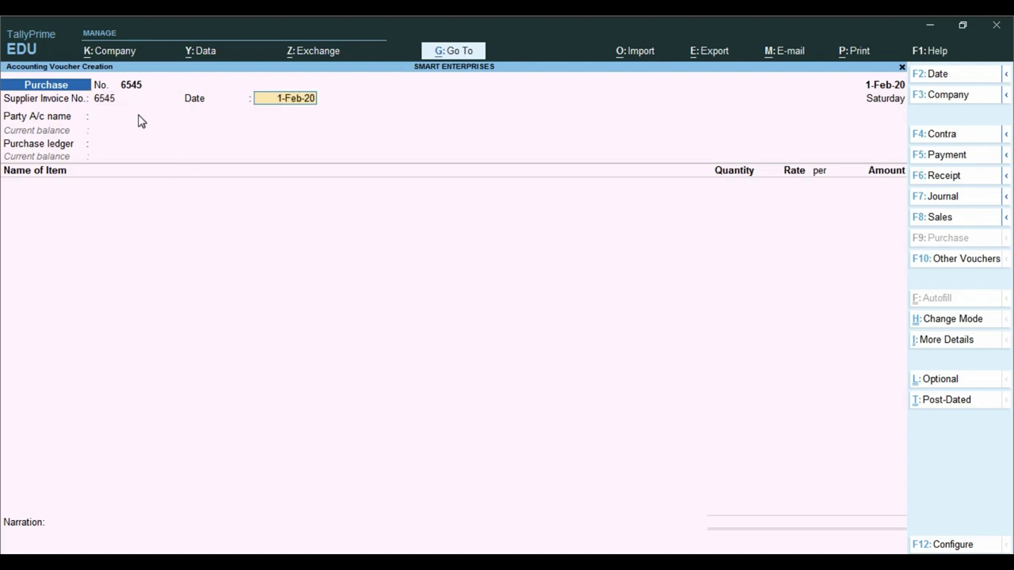
key(Return)
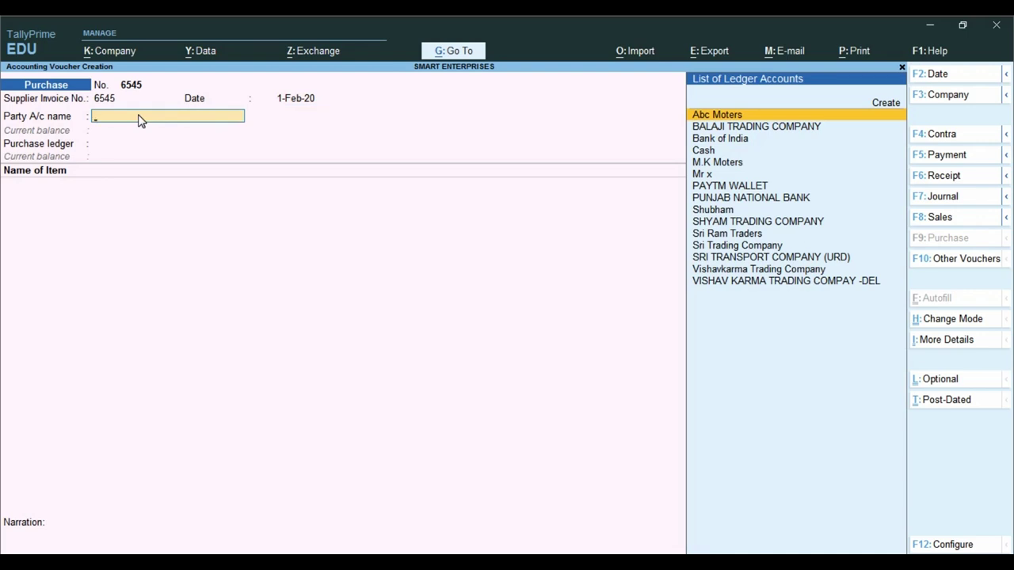
- Check the supplier's name in pur.pdf and set Sri Trading Company as the party account in the TallyPrime voucher
key(alt+Tab)
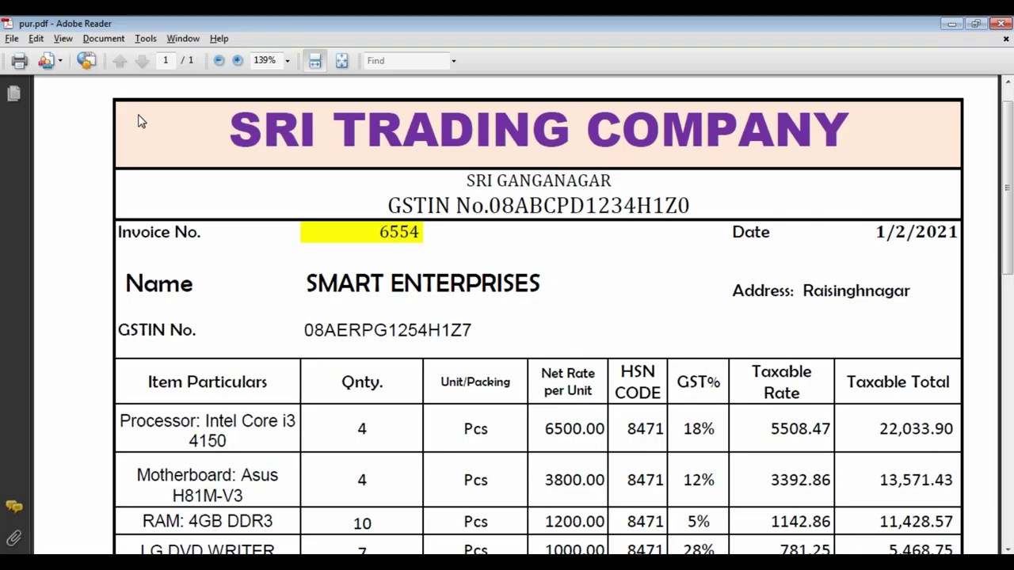
key(alt+Tab)
text(SRI)
key(Down)
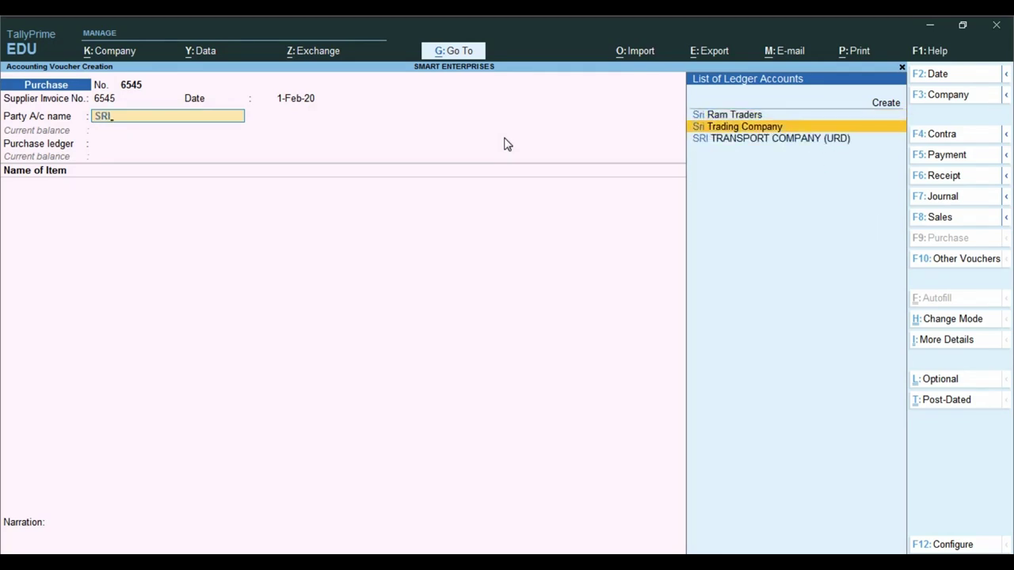
key(Return)
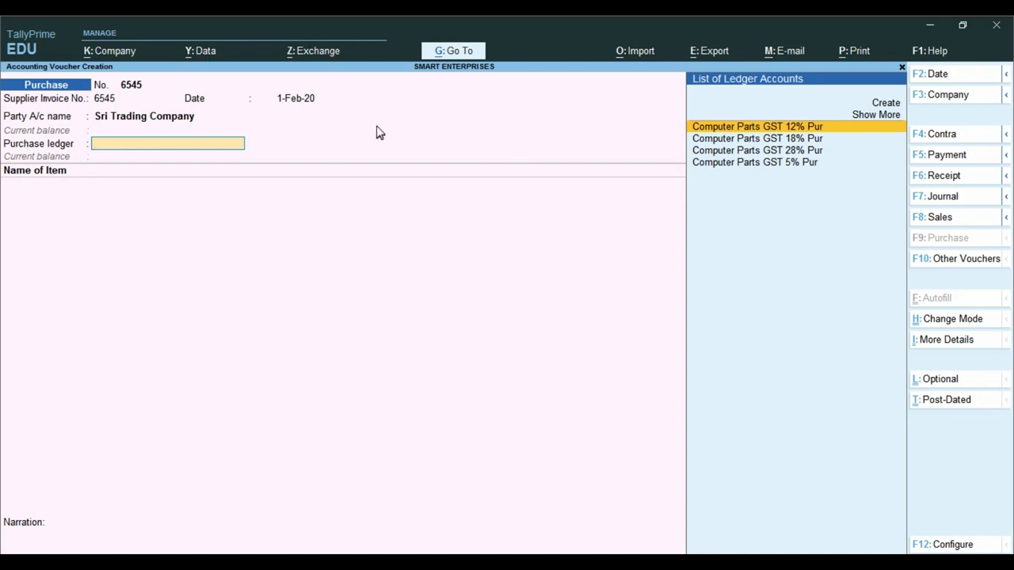
- Check the GST rates in the PDF and choose Computer Parts GST 12% Pur as the purchase ledger, with a purchase tax classification
key(alt+Tab)
scroll(481, 355, down, 5)
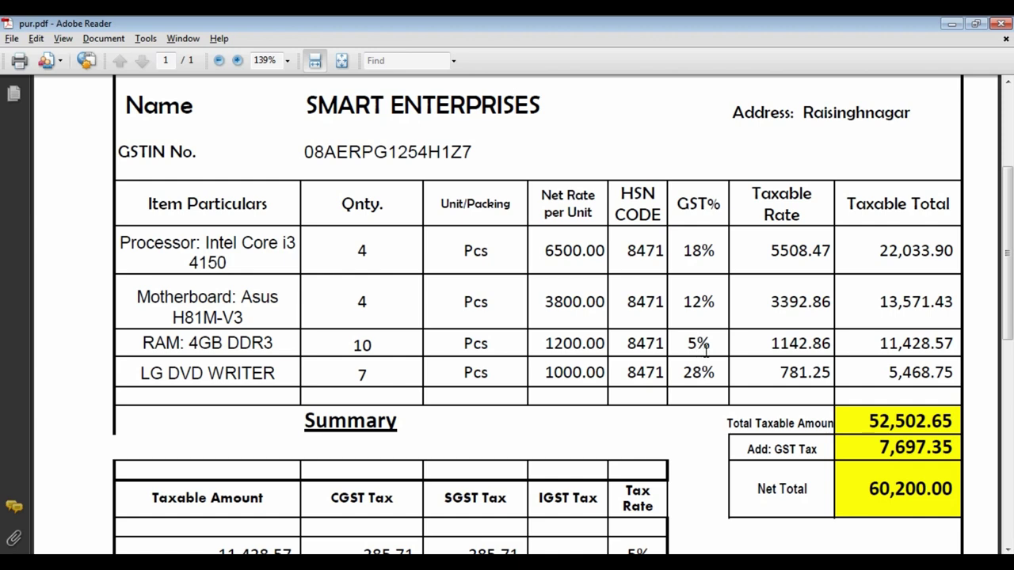
key(alt+Tab)
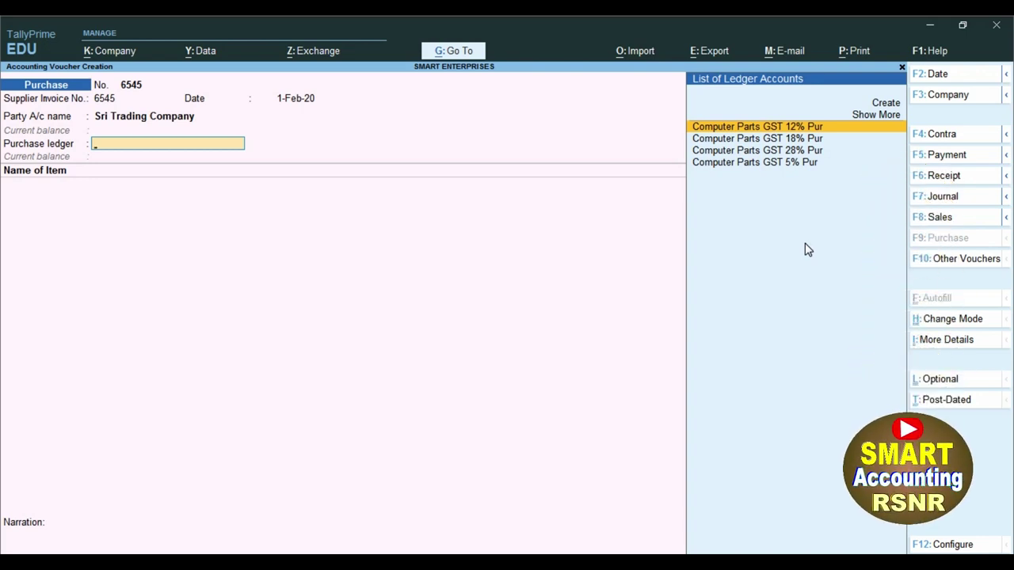
key(ctrl)
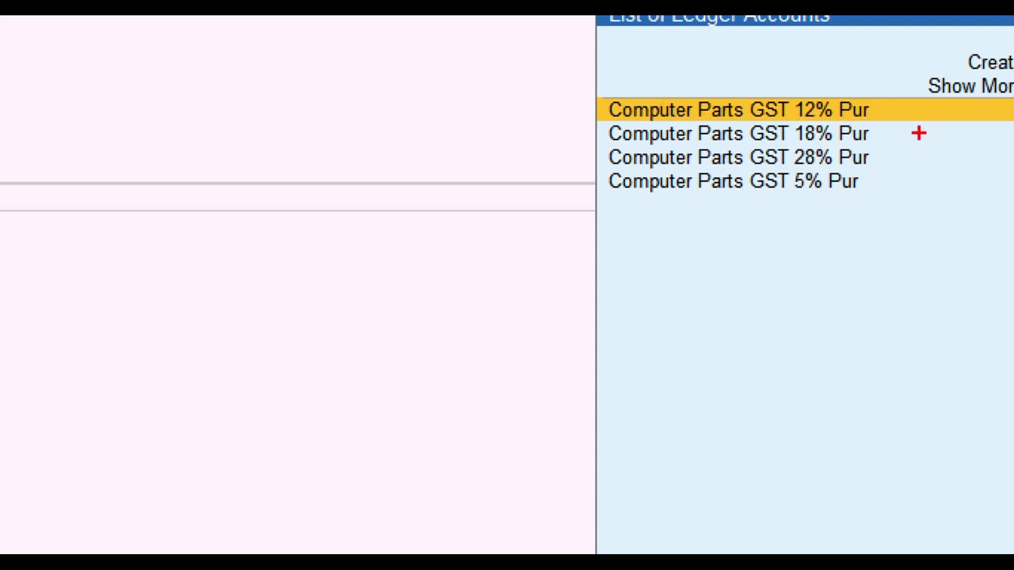
key(Return)
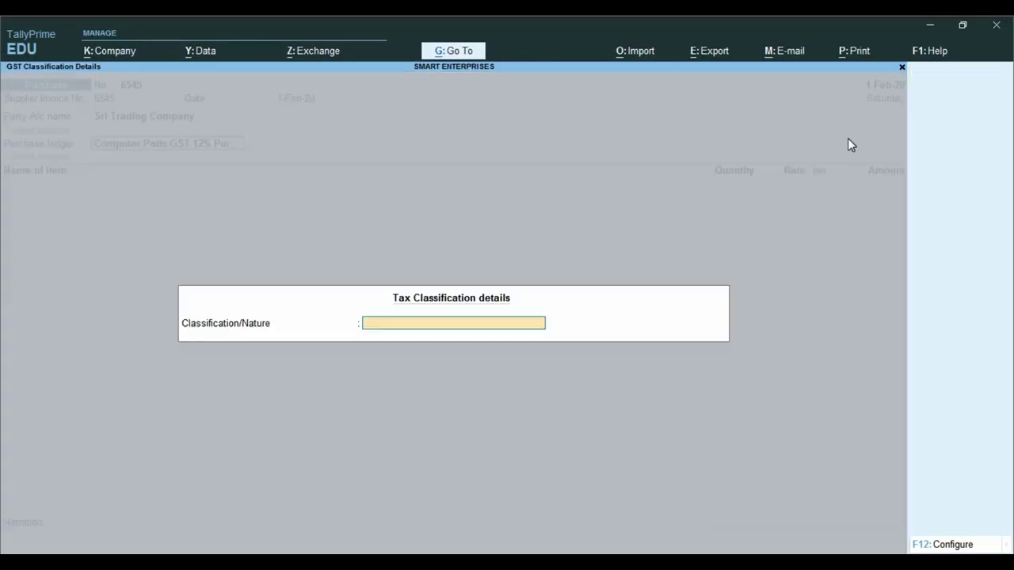
text(PUR)
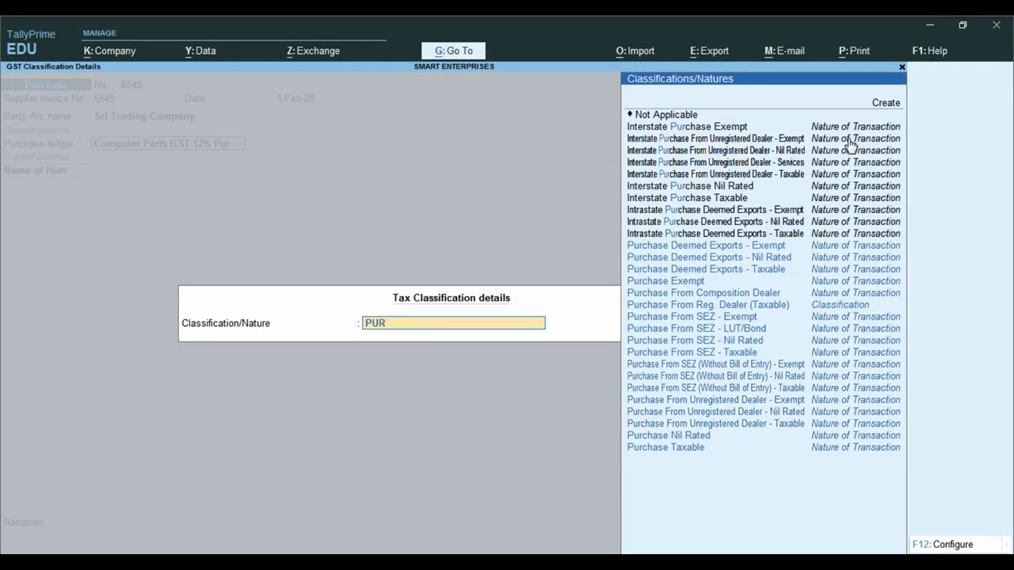
key(Return)
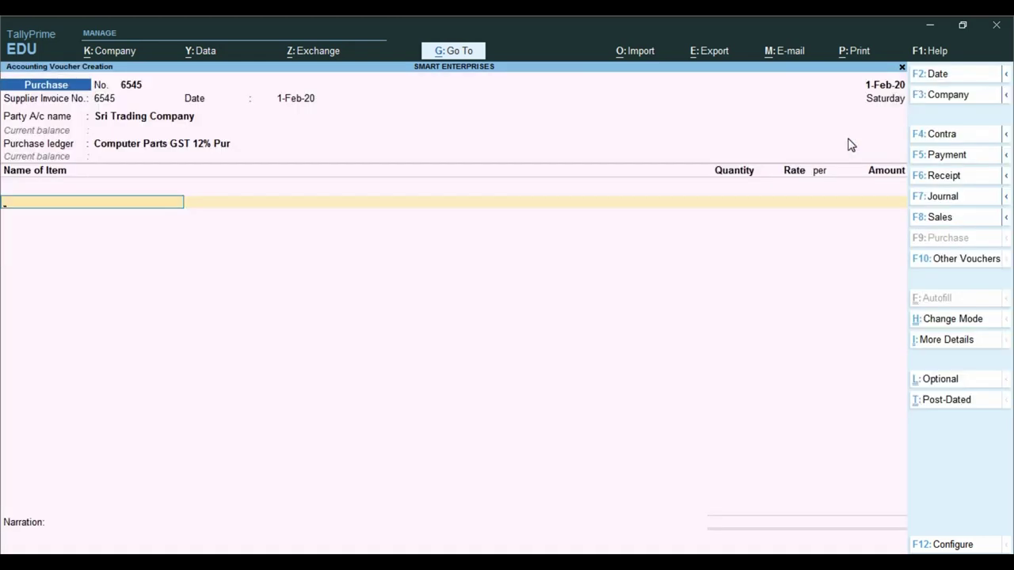
- Look up the first invoice item in the PDF and add Processor: Intel Core i3 4150 to the voucher with quantity 4
key(alt+Tab)
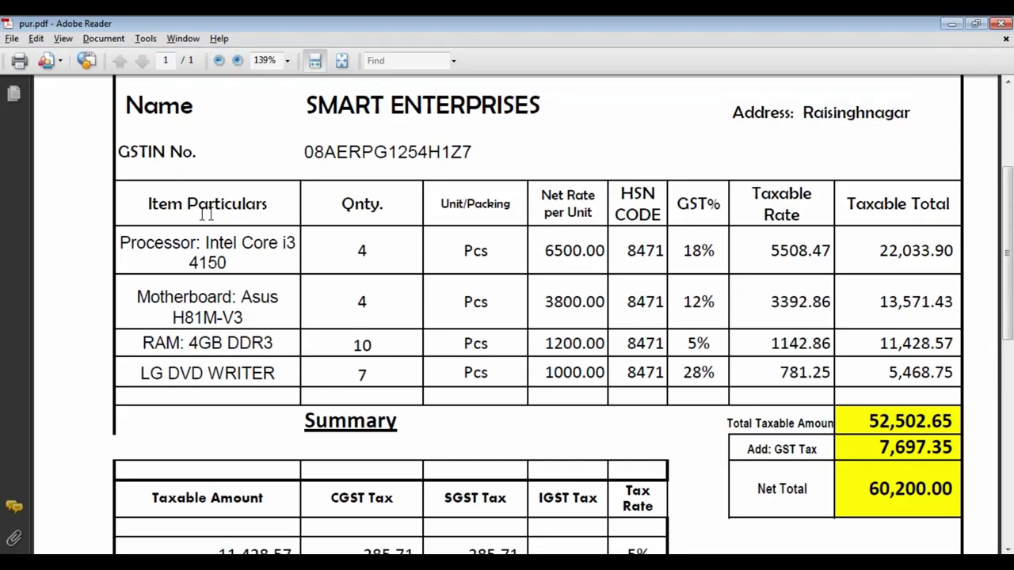
key(alt+Tab)
text(P)
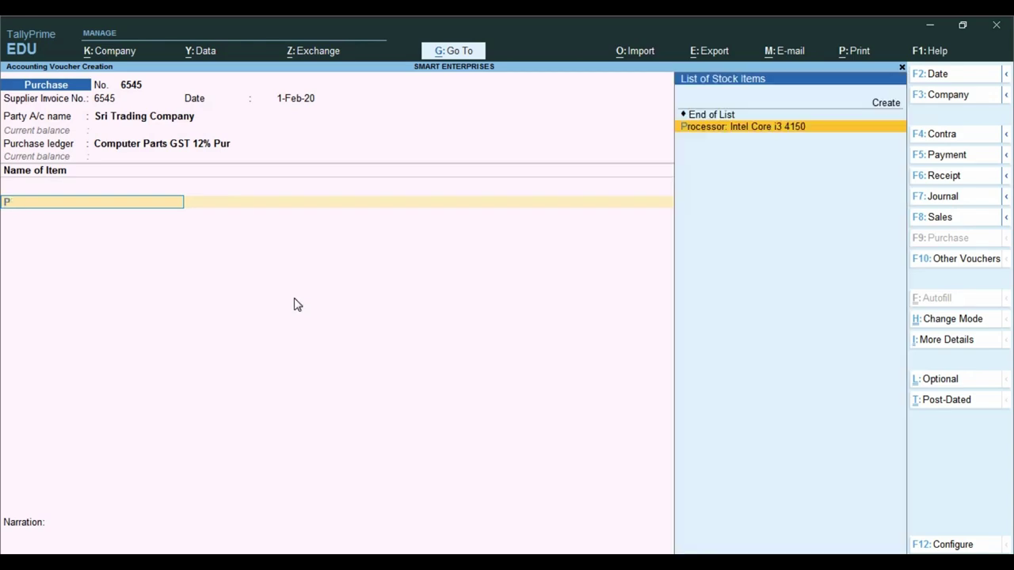
key(Return)
key(alt+Tab)
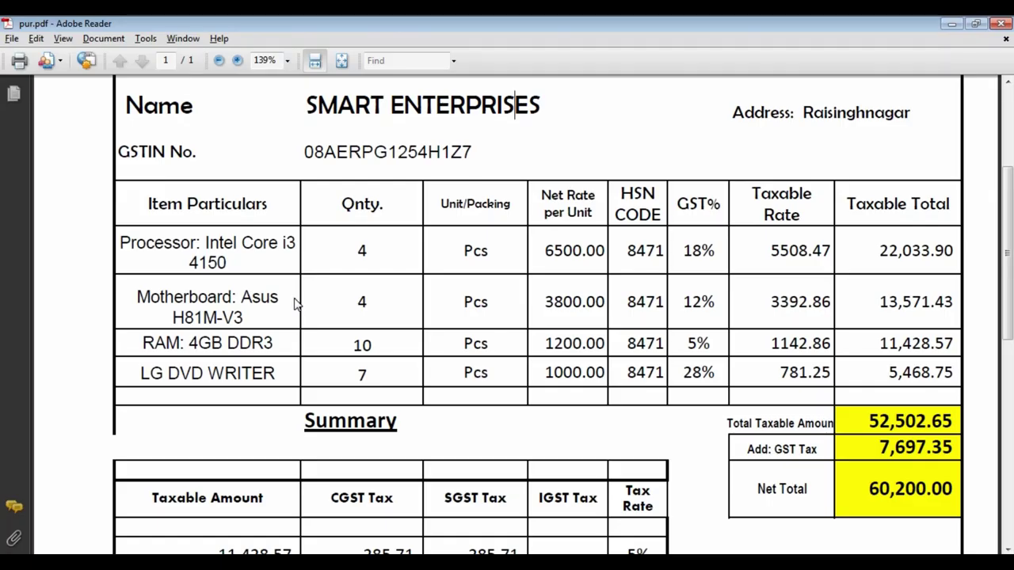
key(alt+Tab)
text(4)
key(Return)
- Check the processor's taxable rate in the PDF and enter 5508.47 as its rate, accepting the line
key(alt+Tab)
key(alt+Tab)
text(5580)
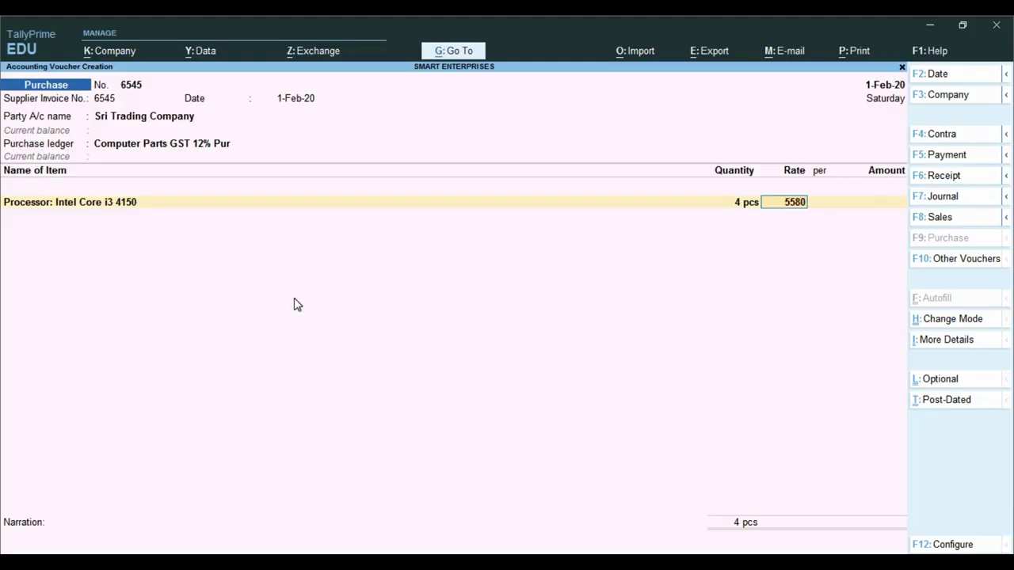
key(BackSpace)
key(BackSpace)
text(08.47)
key(Return)
key(Return)
key(Return)
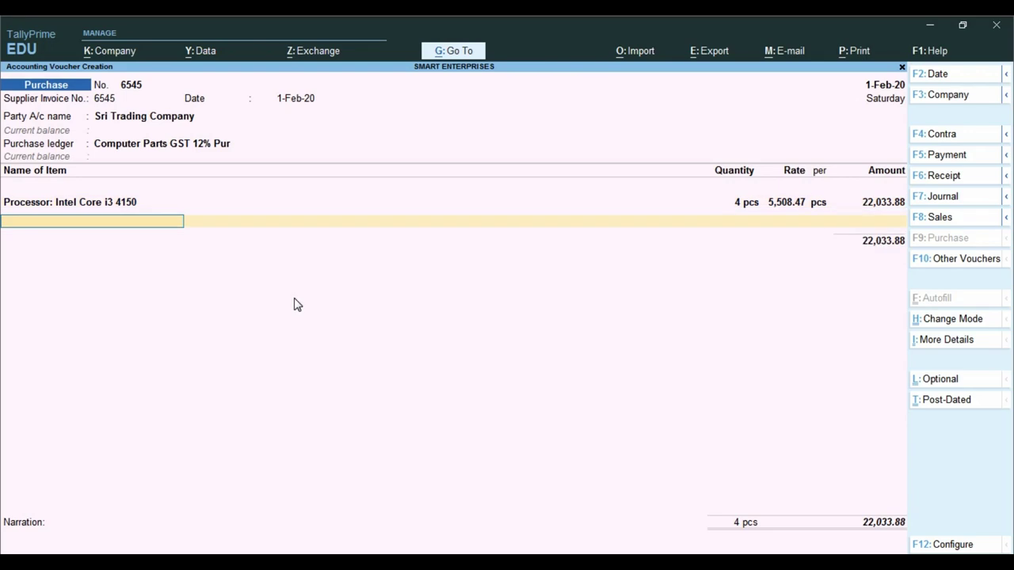
- Look up the second invoice item in the PDF and add Motherboard: Asus H81M-V3 with quantity 4
key(alt+Tab)
key(alt+Tab)
text(MO)
key(Return)
key(alt+Tab)
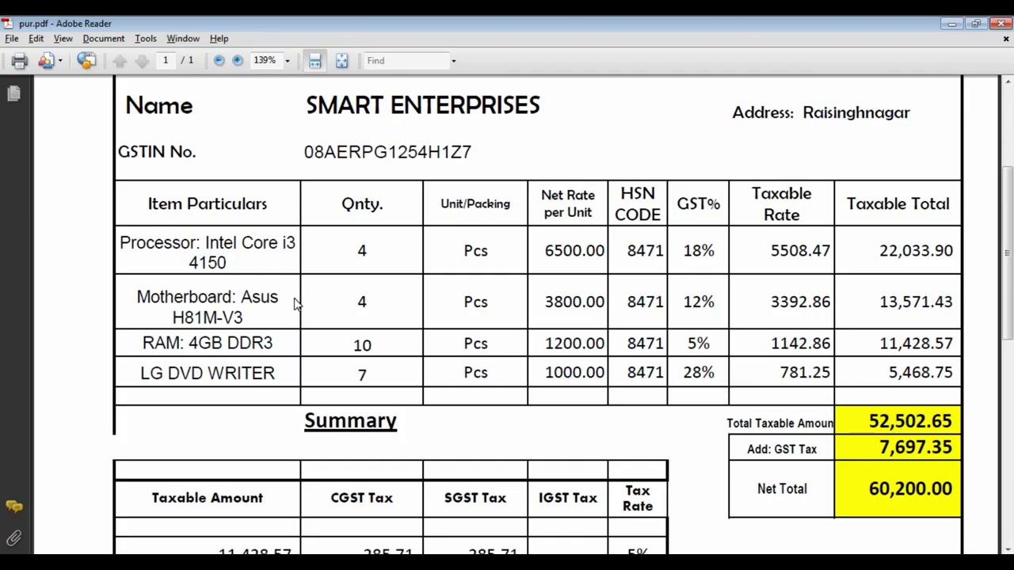
key(alt+Tab)
text(4)
key(Return)
- Check the motherboard's taxable rate in the PDF and enter 3392.86 as its rate in the voucher
key(alt+Tab)
key(alt+Tab)
text(3,392.86)
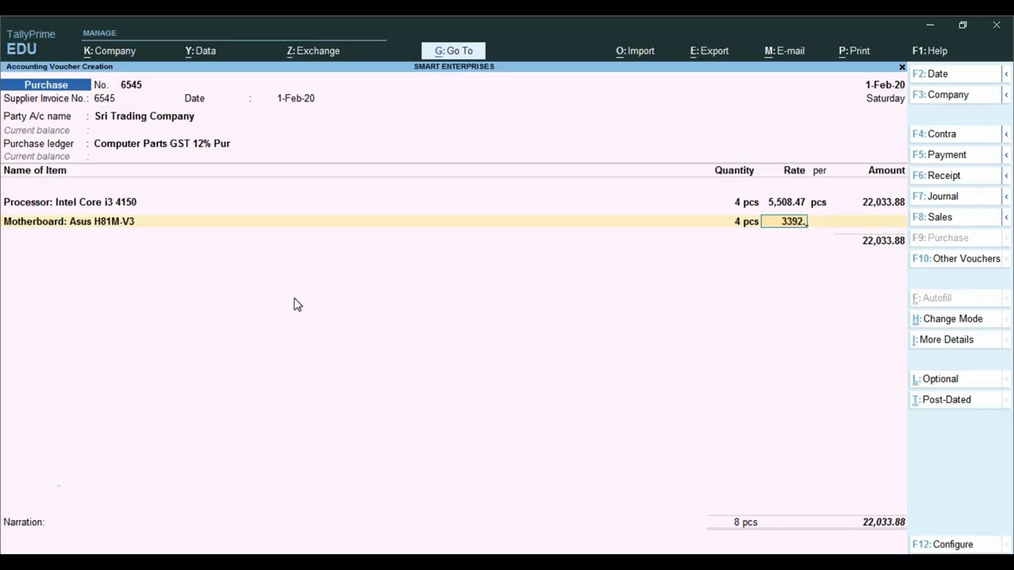
key(Return)
key(Return)
- Look up the third invoice item in the PDF and add RAM: 4GB DDR3 with quantity 10
key(alt+Tab)
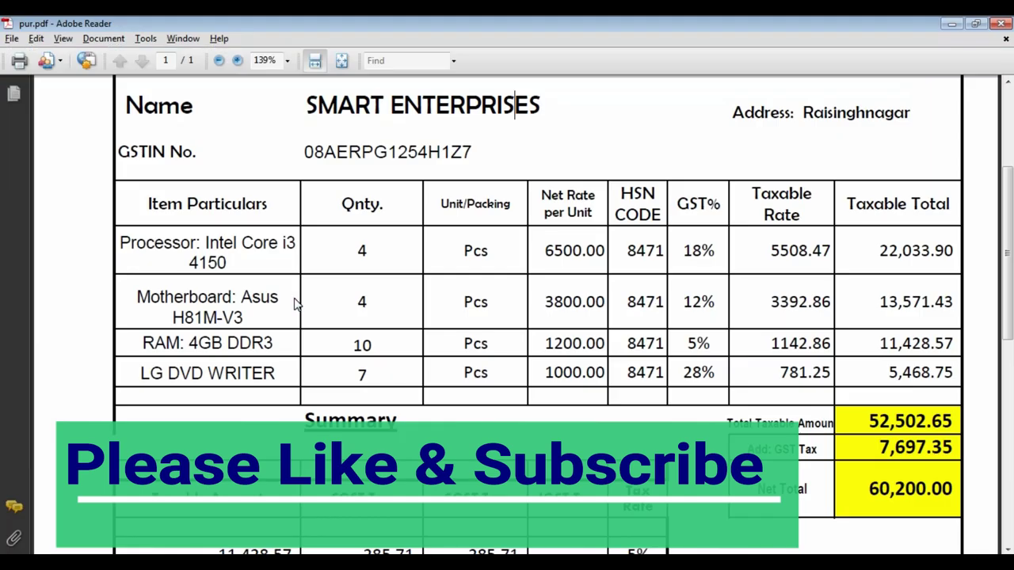
key(alt+Tab)
text(RAM)
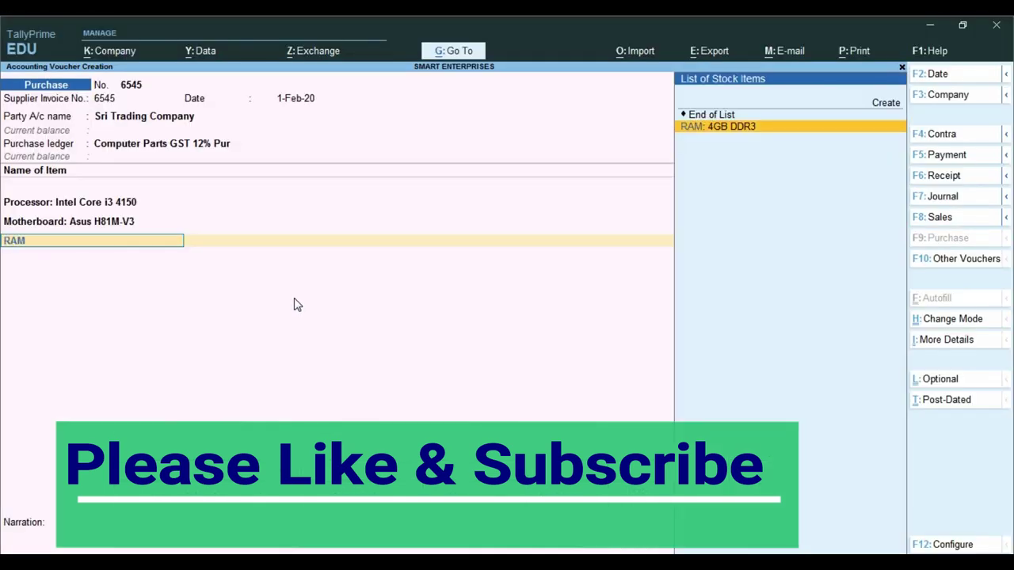
key(Return)
key(alt+Tab)
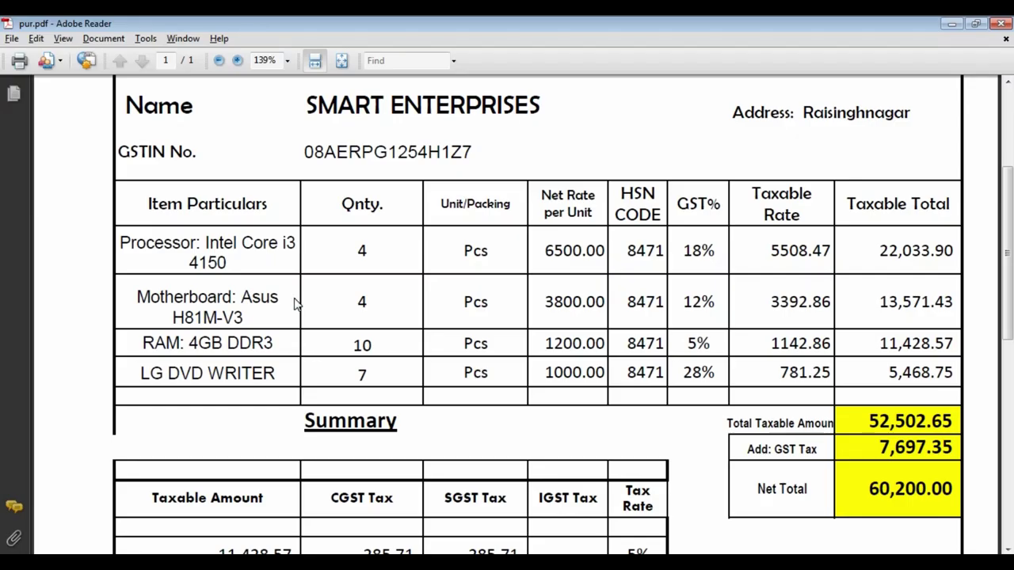
key(alt+Tab)
text(10)
key(Return)
- Check the RAM's taxable rate in the PDF and enter 1142.86 as its rate, accepting the line
key(alt+Tab)
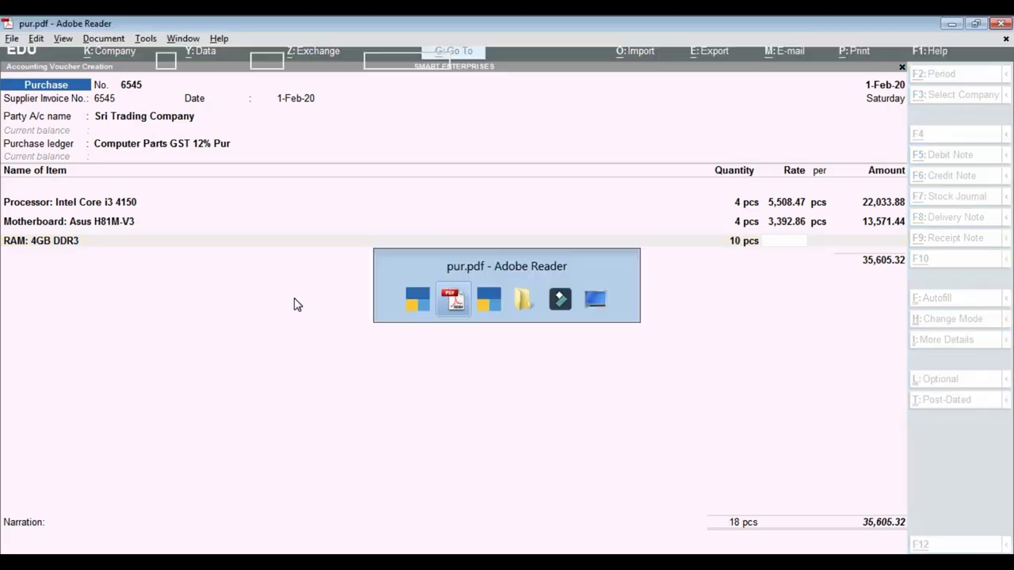
key(alt+Tab)
text(1,142.86)
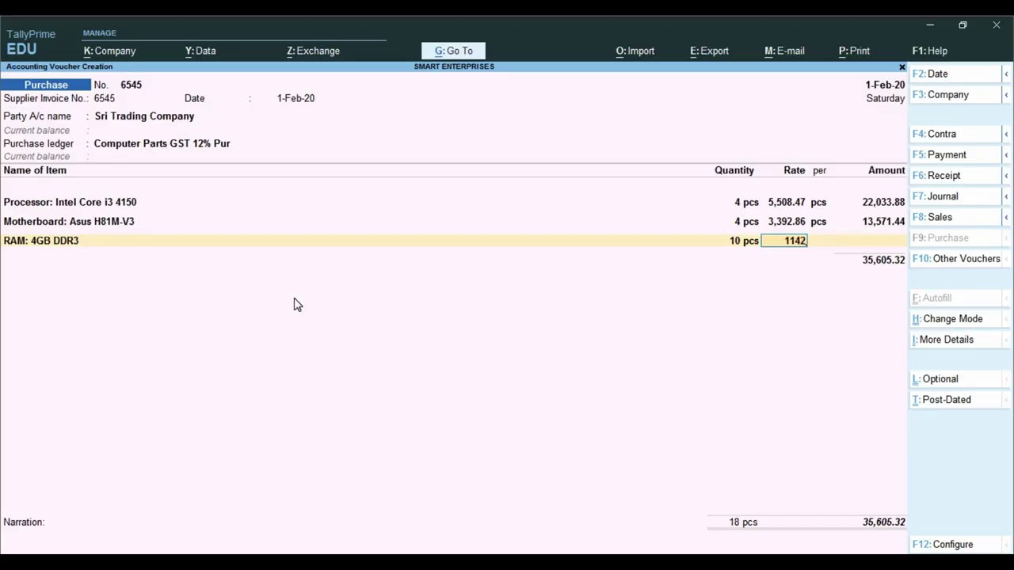
key(Return)
key(Return)
key(Return)
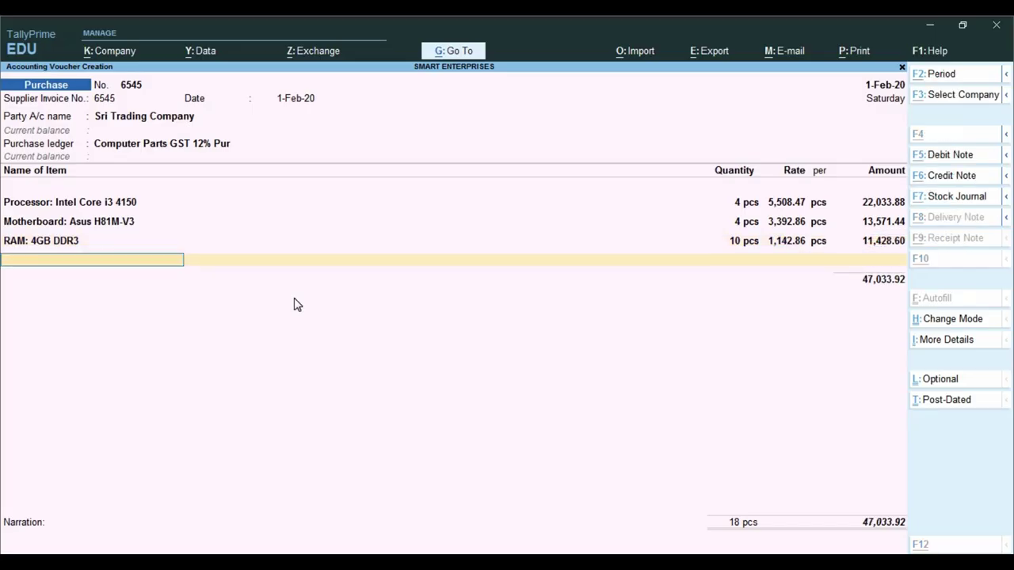
- Look up the fourth invoice item in the PDF and add LG DVD WRITER with quantity 7
key(alt+Tab)
key(alt+Tab)
text(LG)
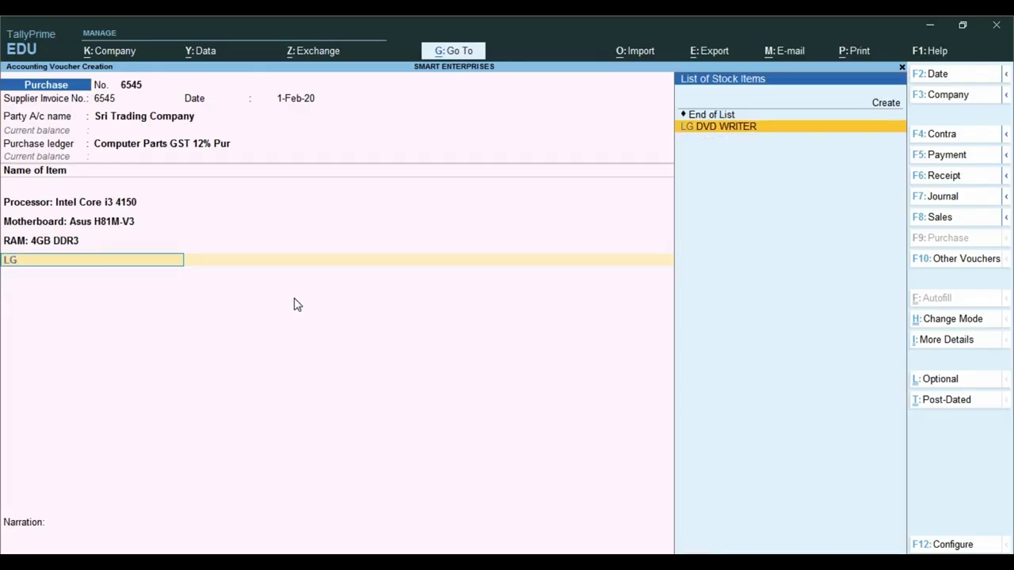
key(Return)
key(alt+Tab)
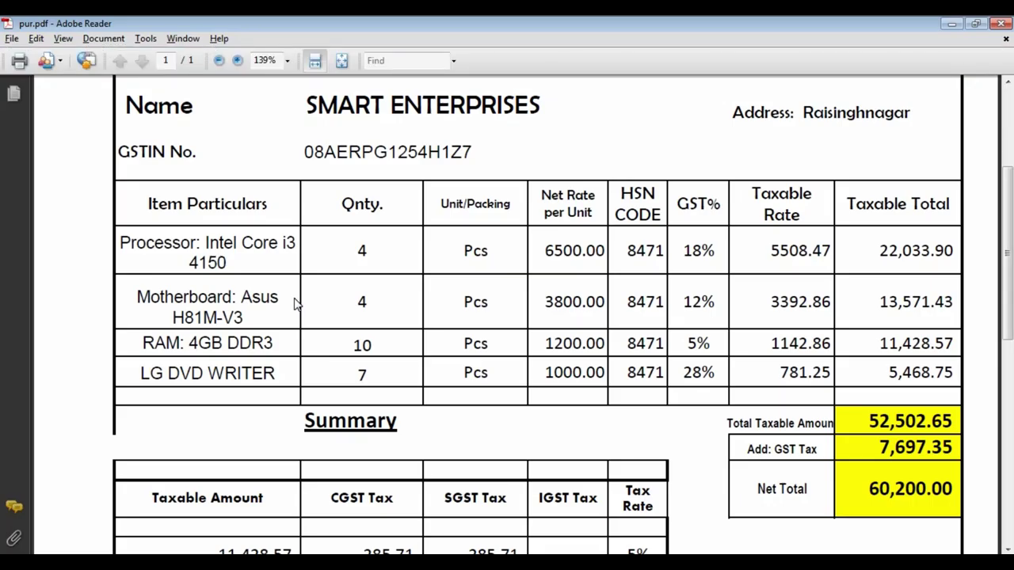
key(alt+Tab)
text(7)
key(Return)
- Check the DVD writer's taxable rate in the PDF and enter 781.25 as its rate in the voucher
key(alt+Tab)
key(alt+Tab)
text(781.25)
key(Return)
key(Return)
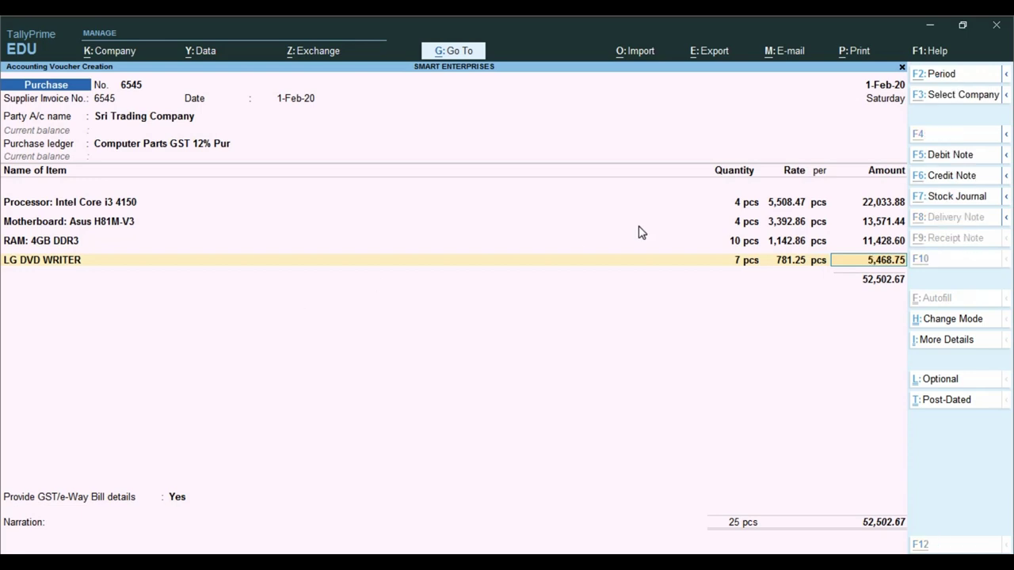
- Check the PDF's item table for further items, accept the LG DVD WRITER amount and end the voucher's item list
key(alt+Tab)
drag(260, 350, 246, 311)
click(323, 382)
key(alt+Tab)
key(Return)
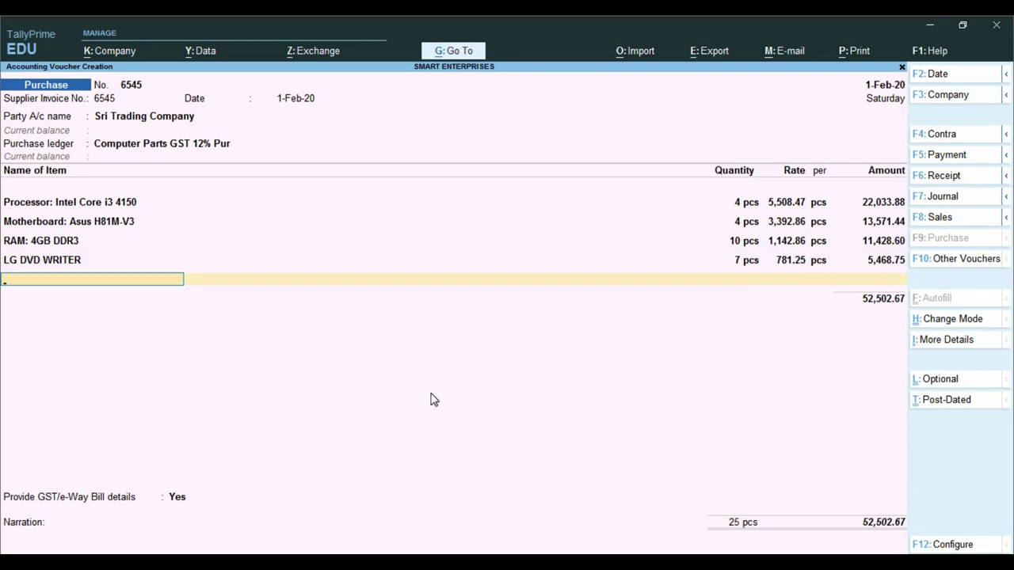
key(Return)
- Add the CGST Tax and SGST Tax ledgers below the items with their calculated amounts
text(CG)
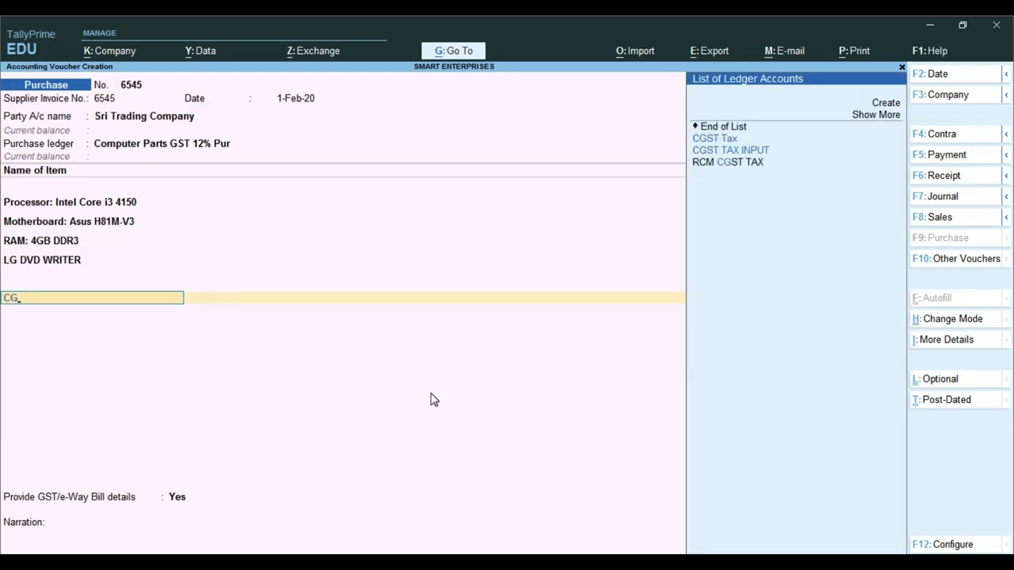
key(Return)
key(Return)
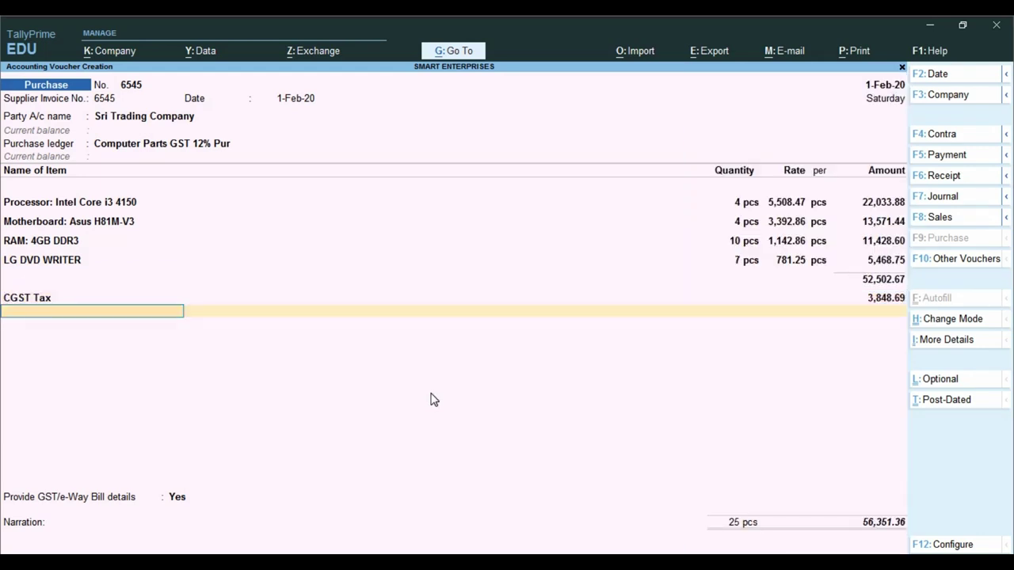
text(SG)
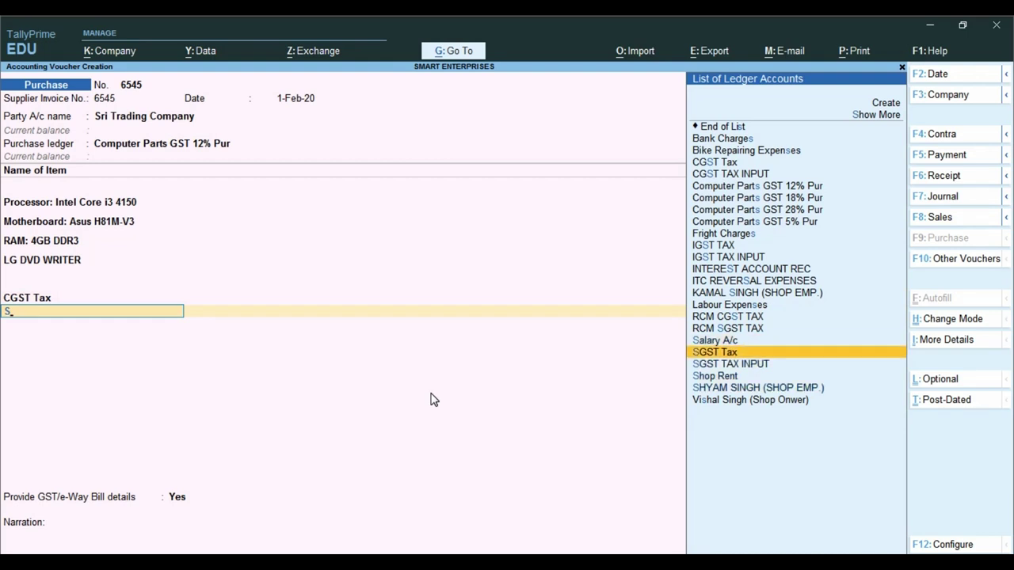
key(Return)
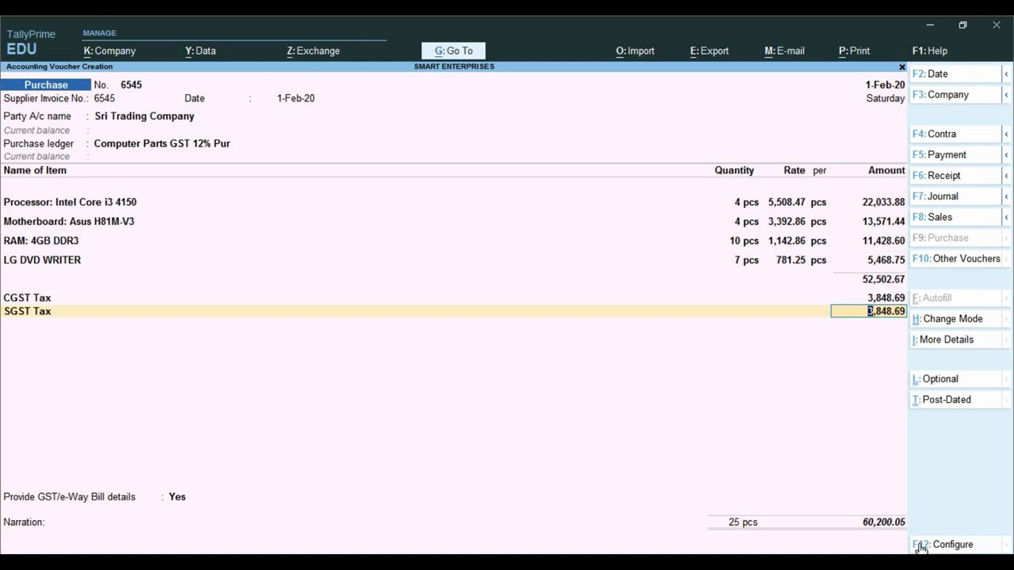
- Compare the voucher total with the net total in pur.pdf and examine the invoice's CGST and SGST summary
key(ctrl)
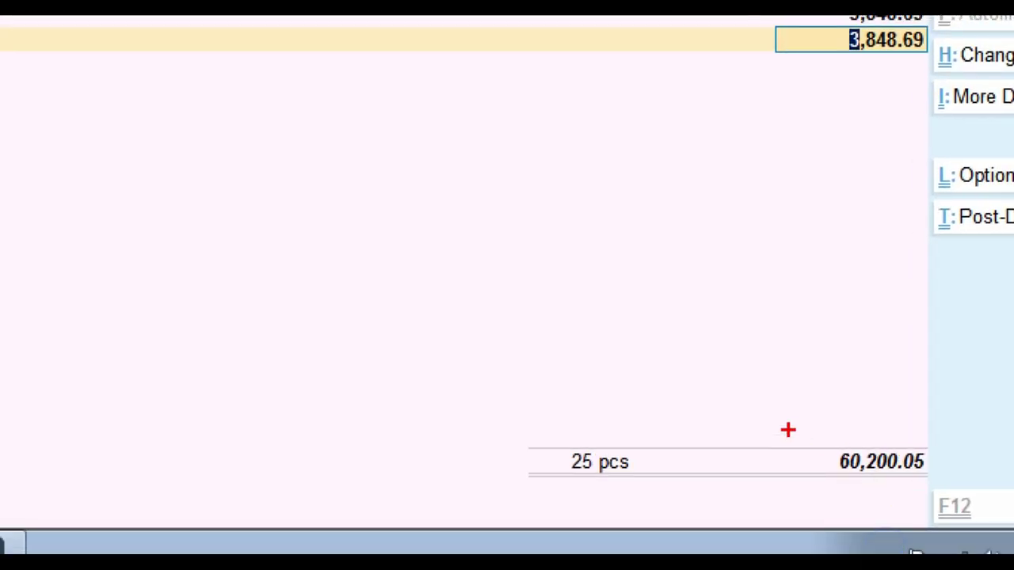
drag(788, 429, 954, 481)
key(alt+Tab)
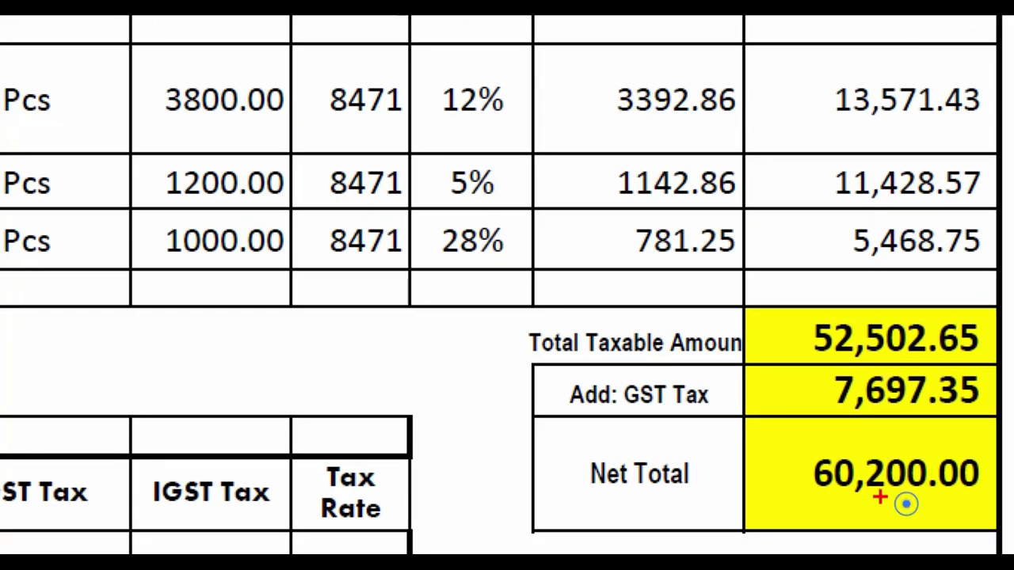
drag(756, 439, 1009, 500)
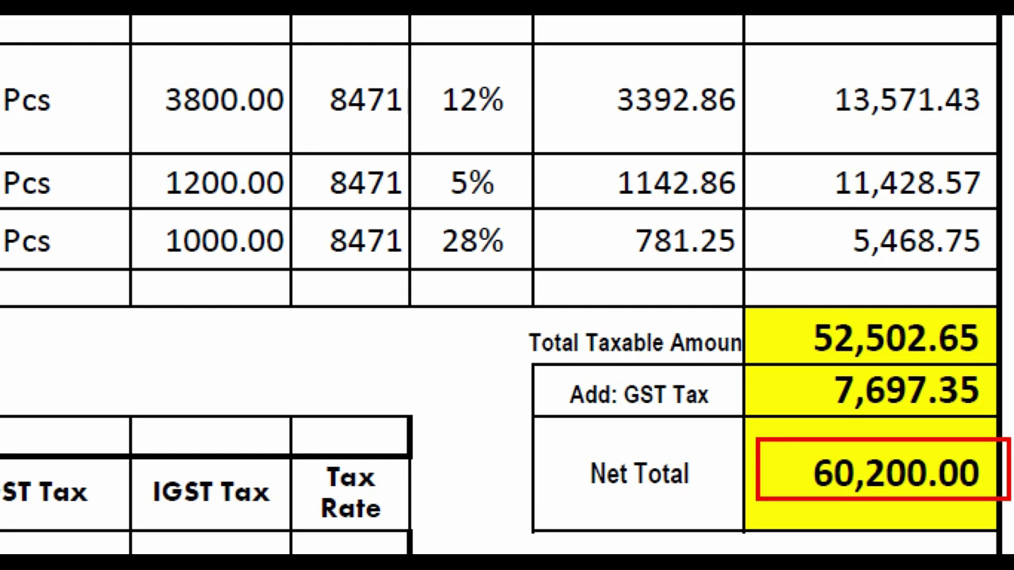
key(Escape)
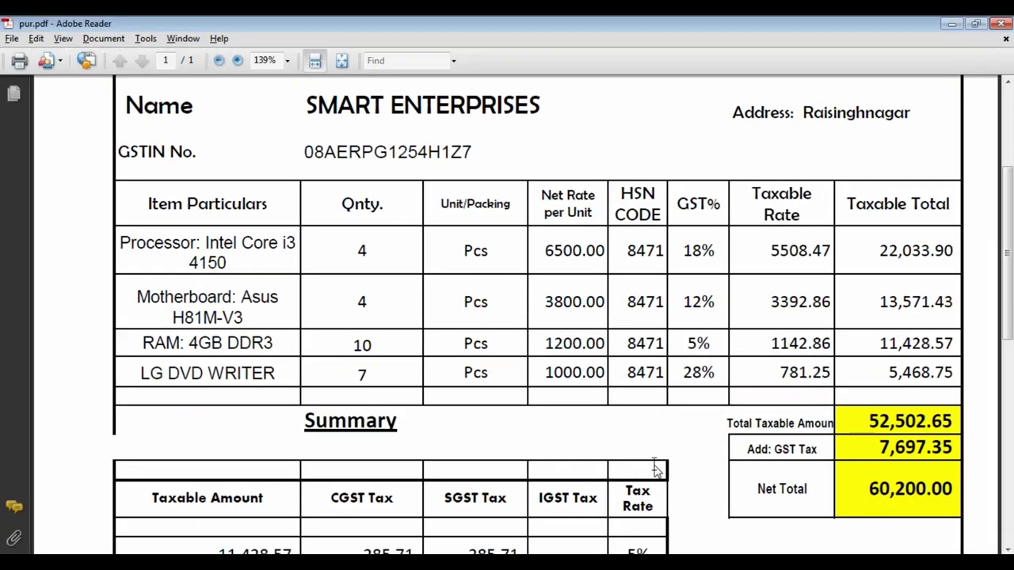
scroll(425, 428, down, 5)
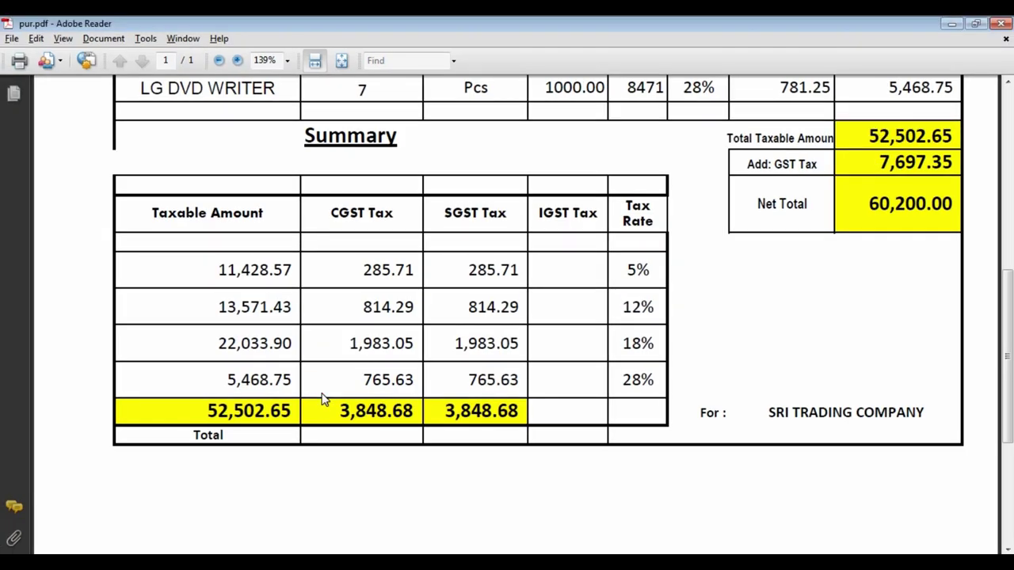
- Return to the voucher and compare its CGST Tax and SGST Tax amounts with the tax totals in pur.pdf
key(alt+Tab)
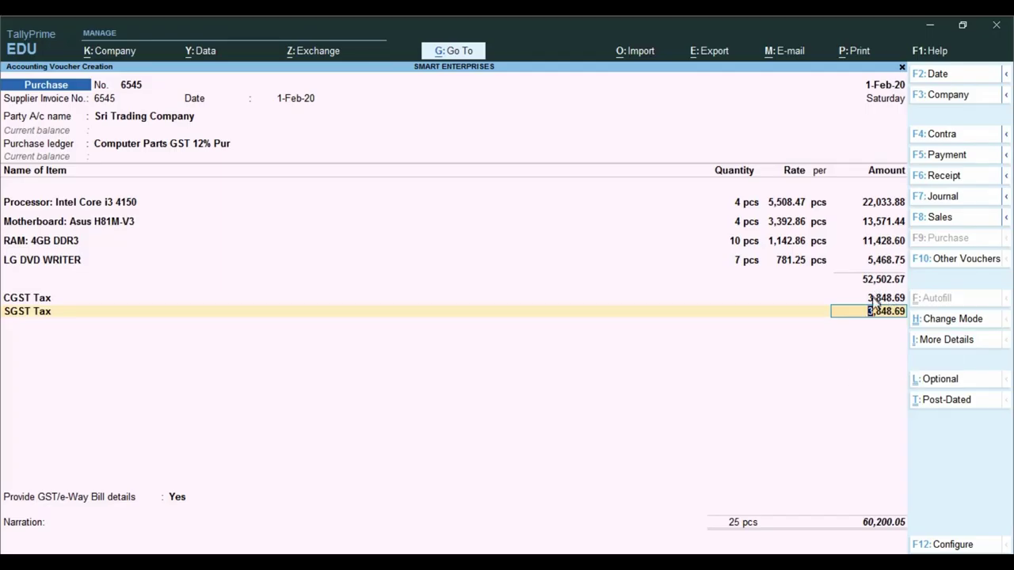
key(ctrl+1)
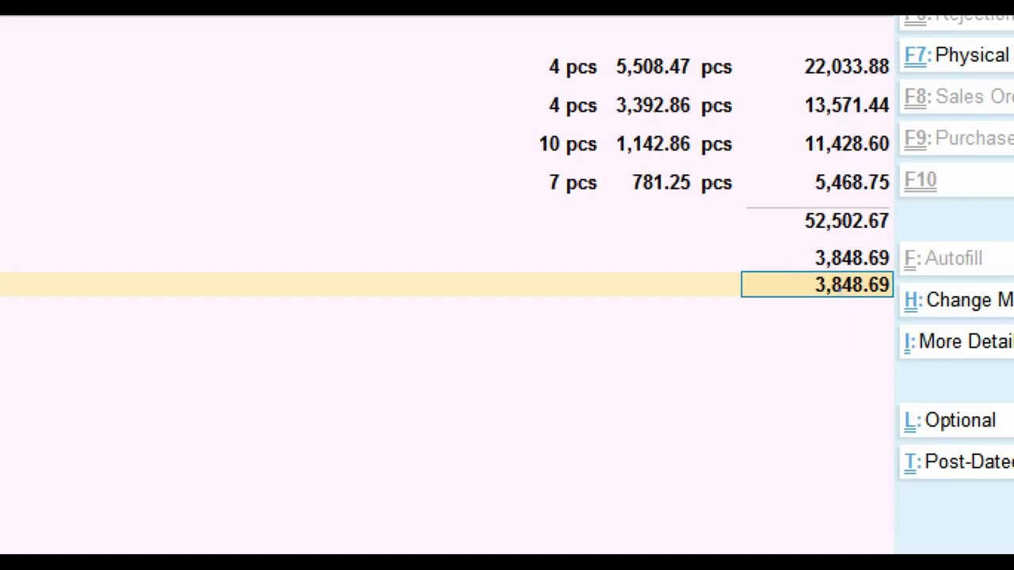
drag(758, 243, 954, 321)
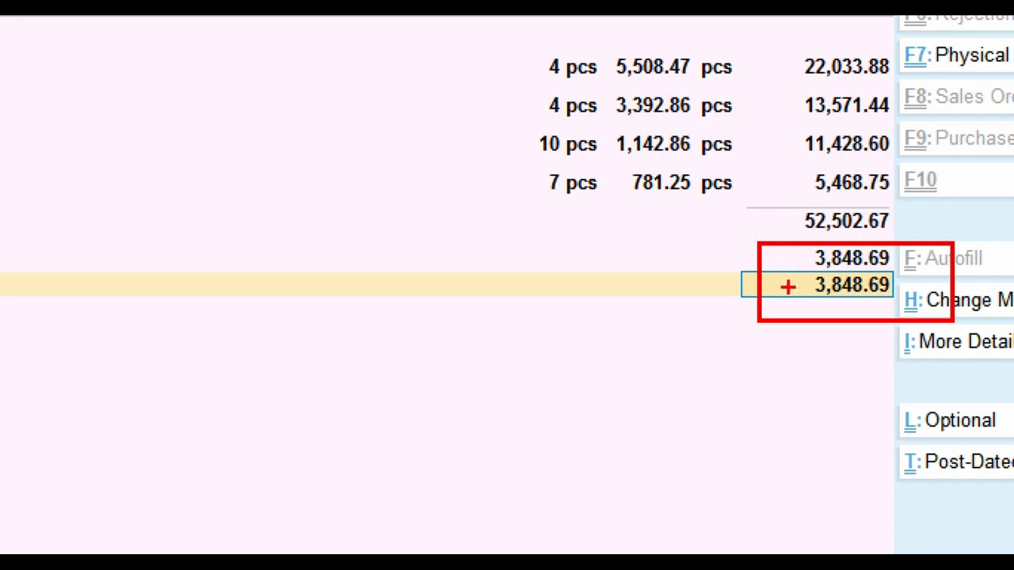
key(Escape)
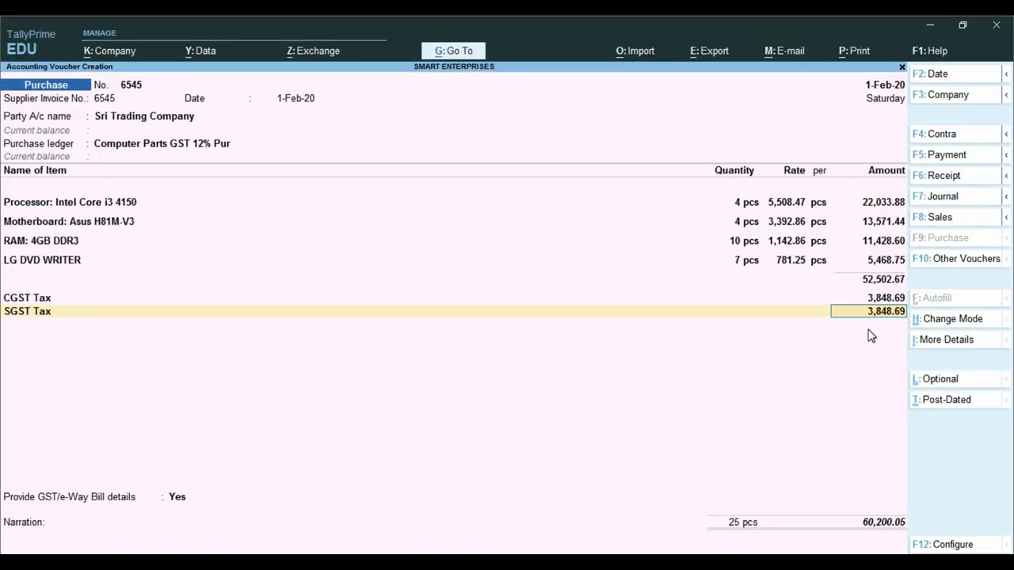
- End the voucher's tax ledger list, set Provide GST/e-Way Bill details to No and leave the narration empty
key(Return)
key(Return)
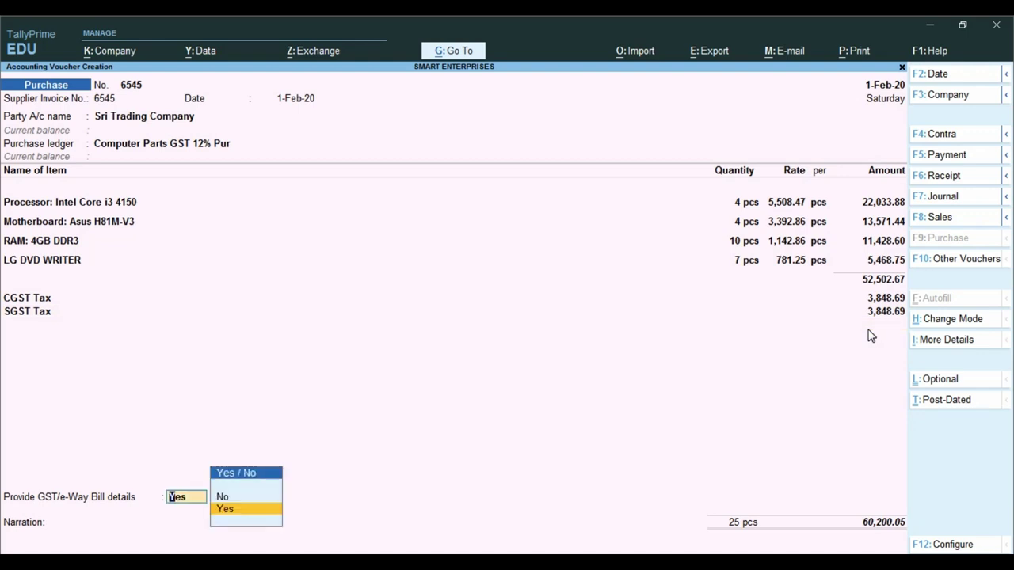
key(Up)
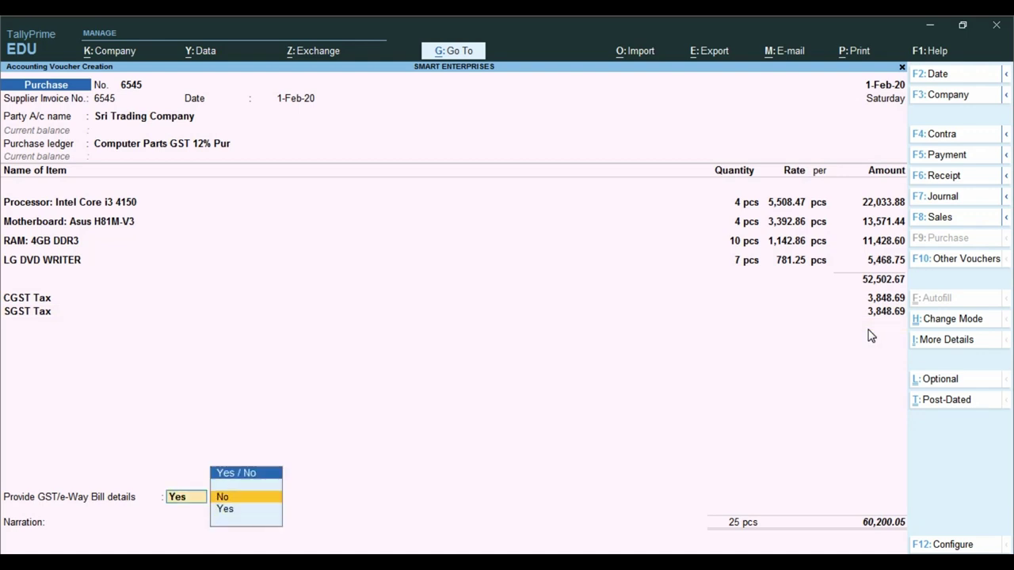
key(Return)
key(Return)
- Keep New Ref 6545 for the full amount without a due date in the bill-wise details and save the purchase voucher
key(Return)
key(Return)
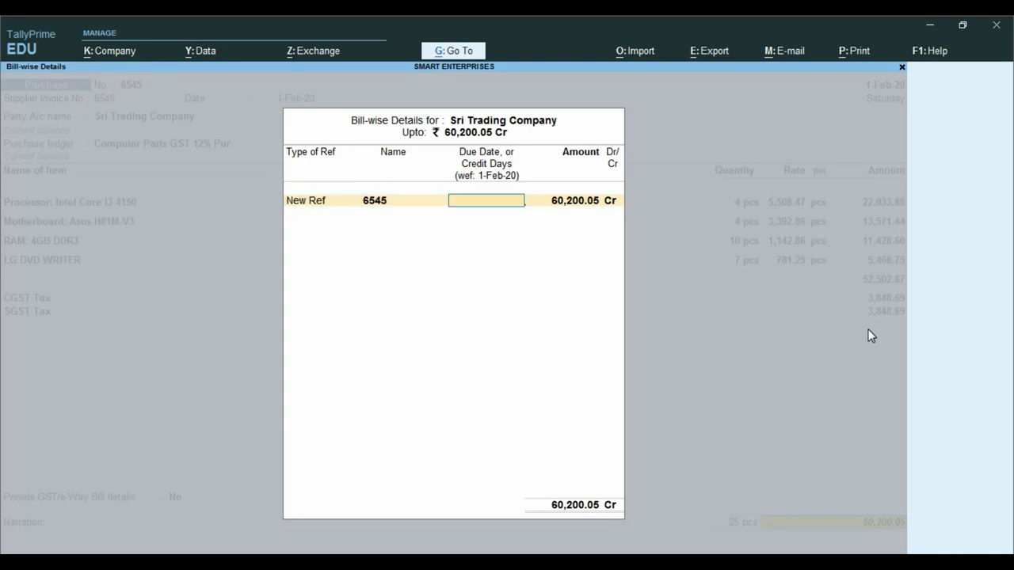
key(Return)
key(Return)
key(Return)
key(Return)
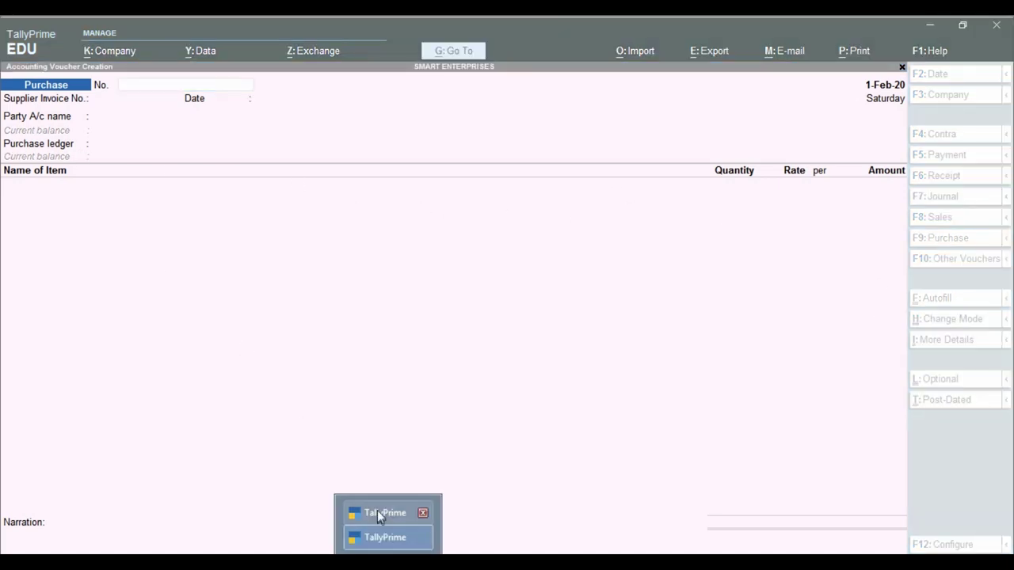
- Switch to the other TallyPrime window's empty purchase voucher and enter the PDF's invoice number, 6554, as its voucher number
click(372, 515)
key(Return)
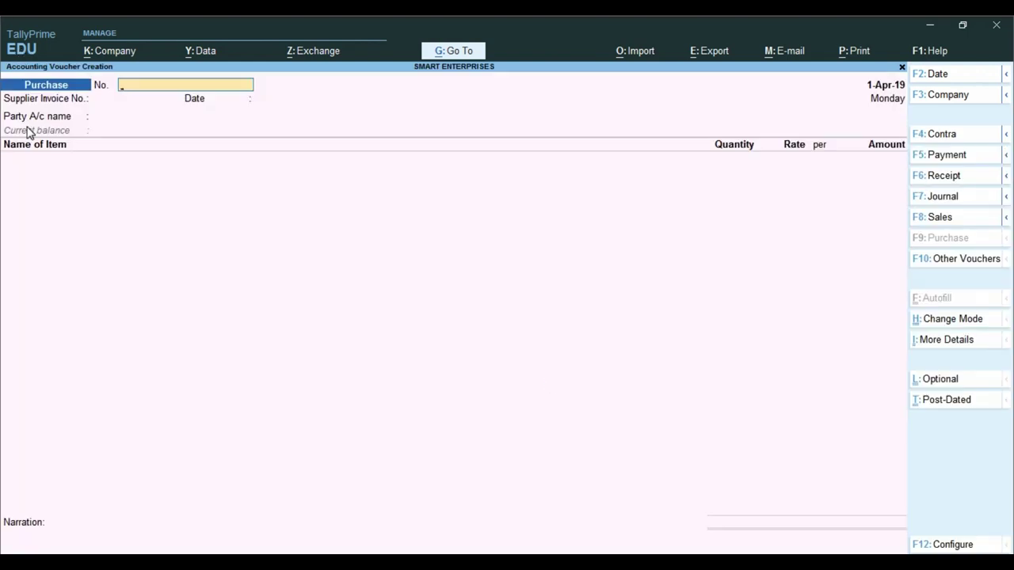
key(ctrl)
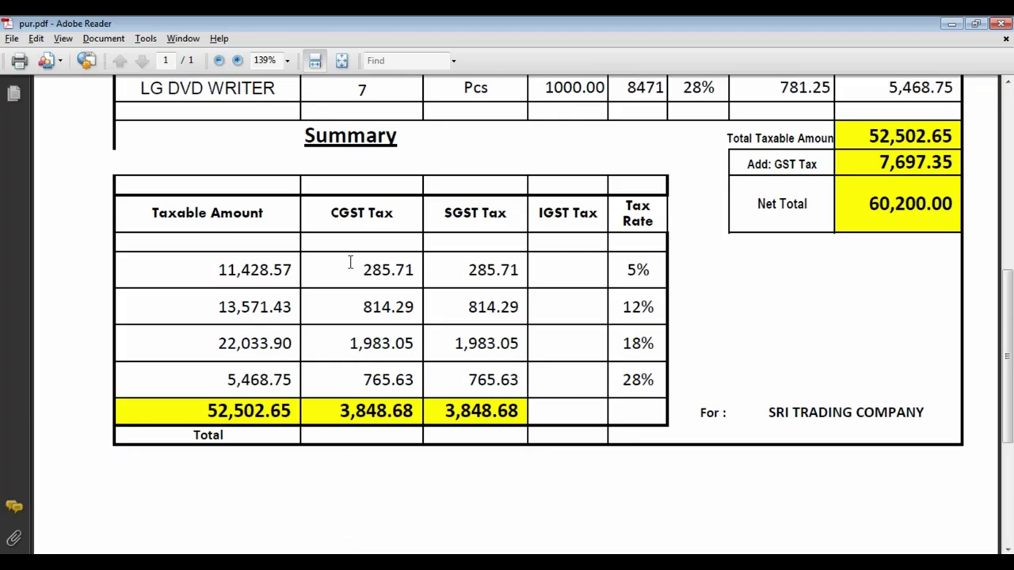
scroll(348, 260, up, 8)
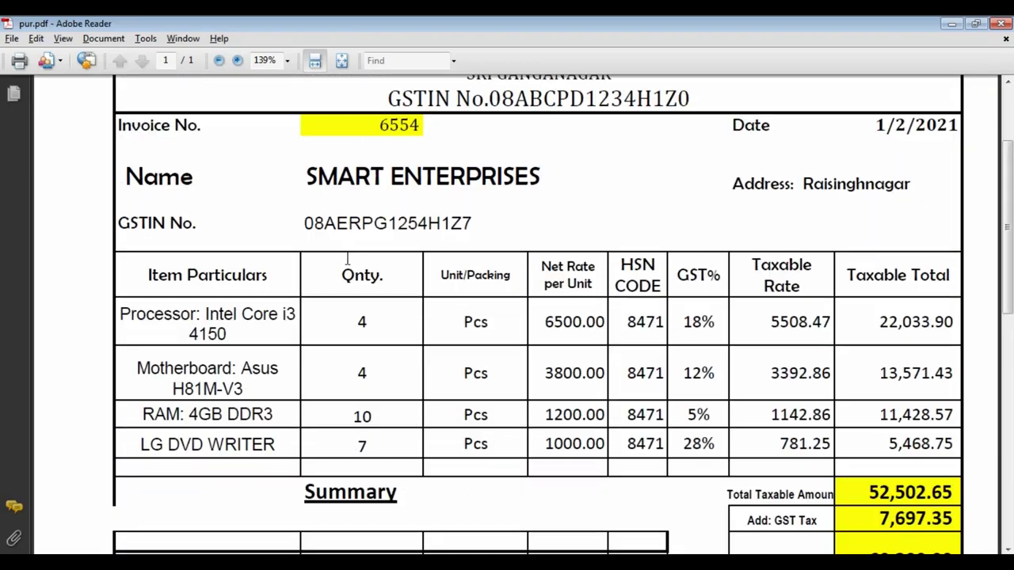
key(alt+Tab)
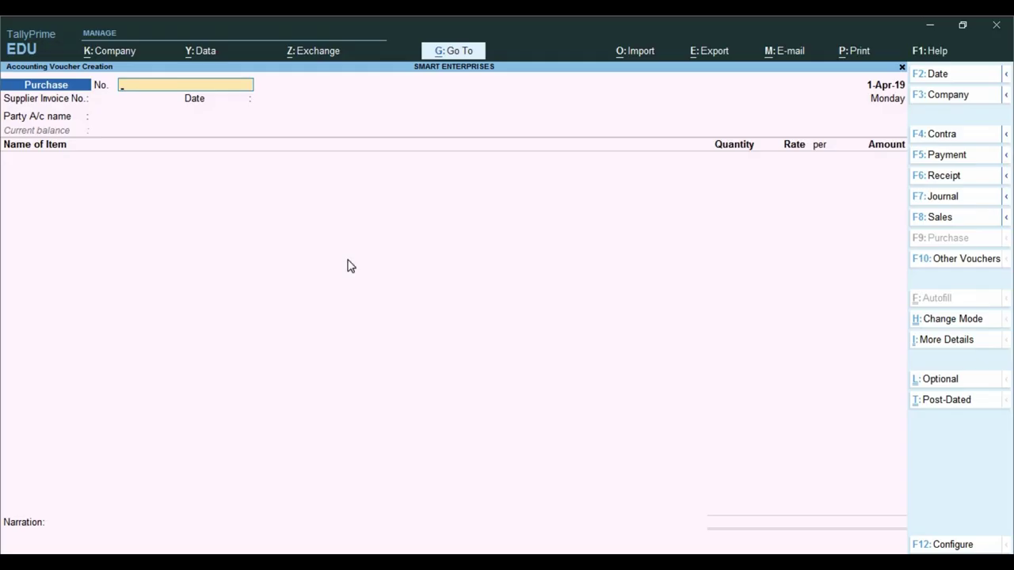
key(alt+Tab)
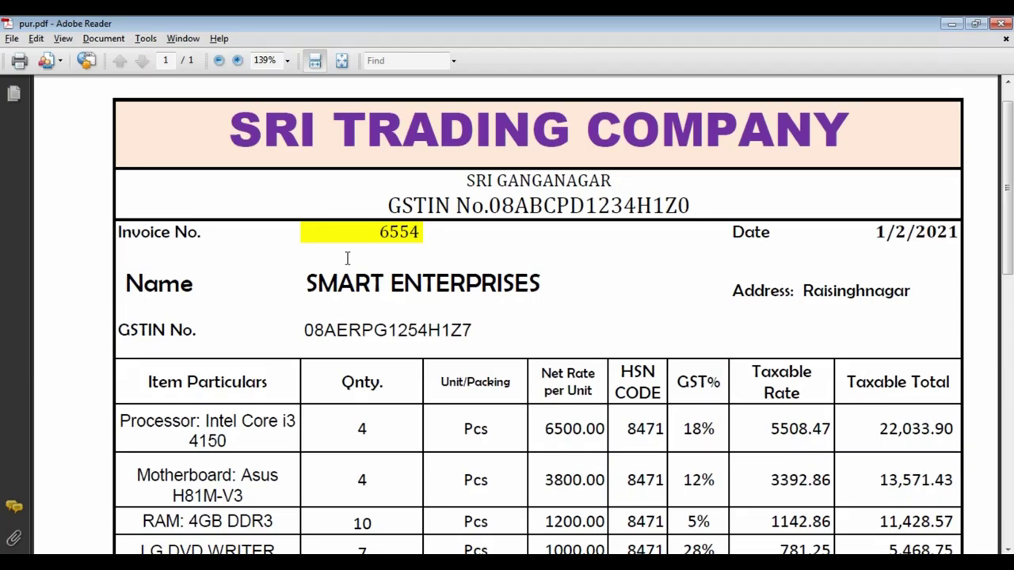
key(alt+Tab)
text(65)
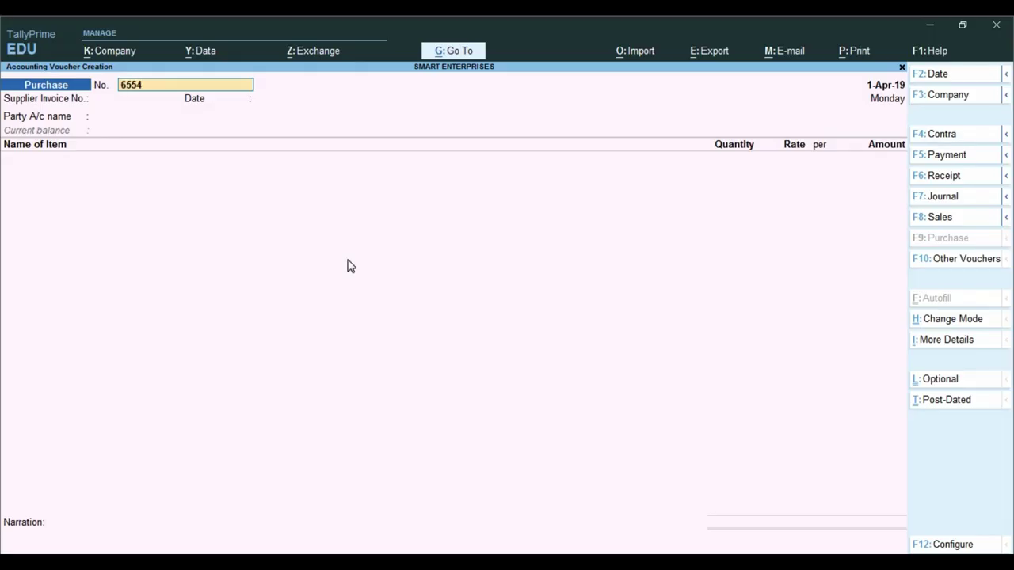
key(Return)
- Set the voucher date to 1 February and enter 6554 as the supplier invoice number with the date 1-Feb-20
key(F2)
text(1-2)
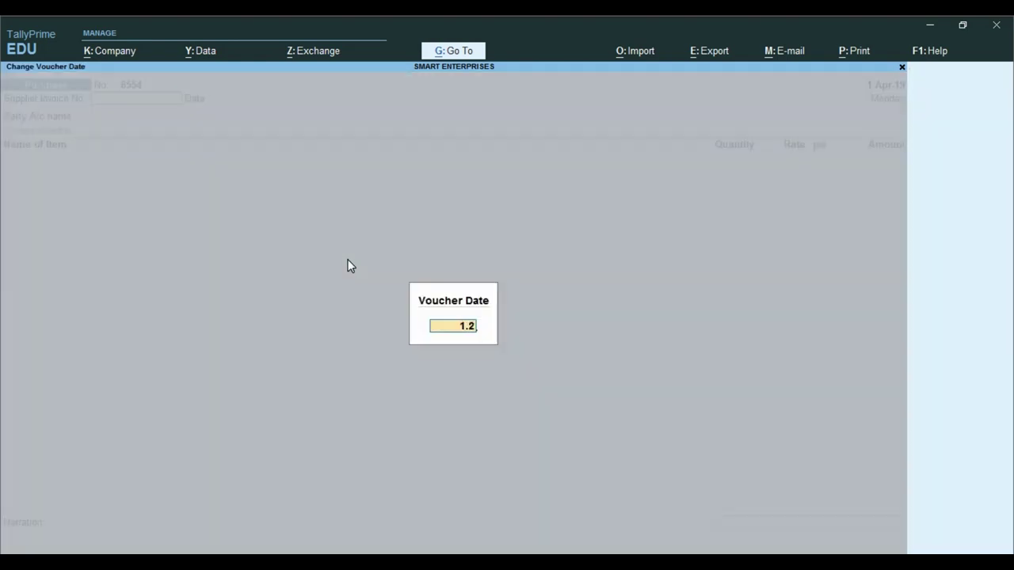
key(Return)
text(6554)
key(Return)
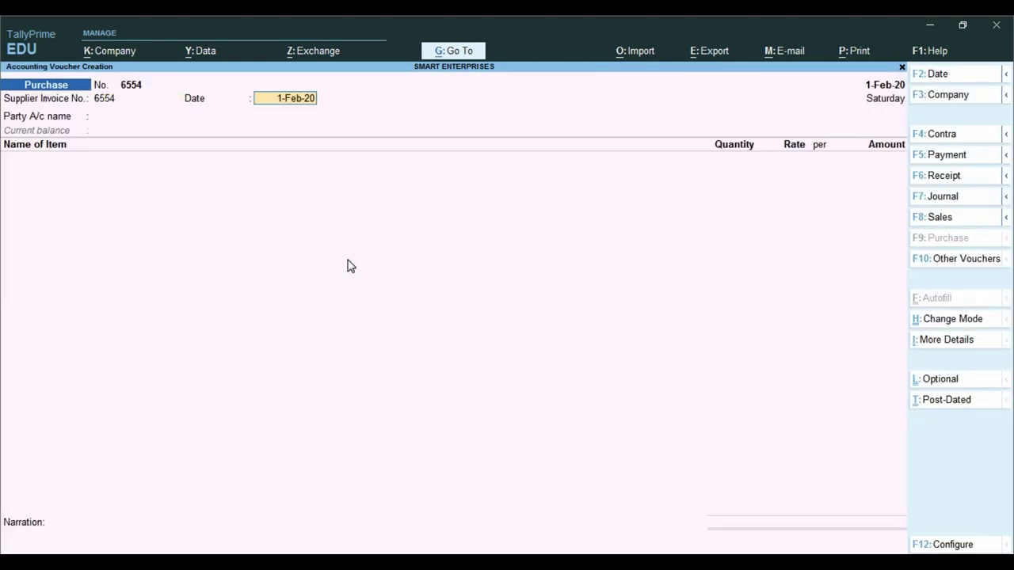
key(Return)
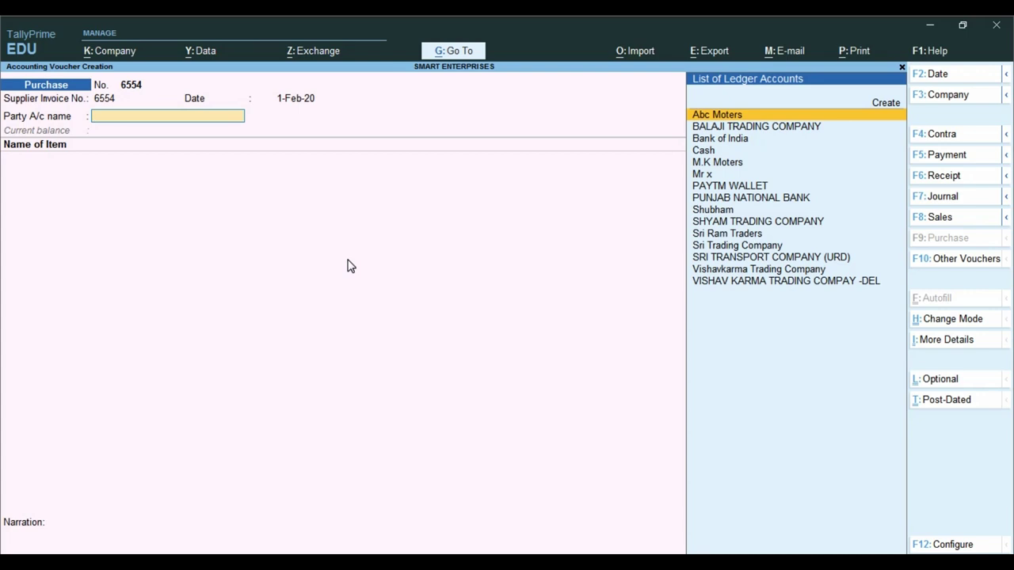
- Choose Sri Trading Company as the voucher's party account
text(SRI)
key(Down)
key(Return)
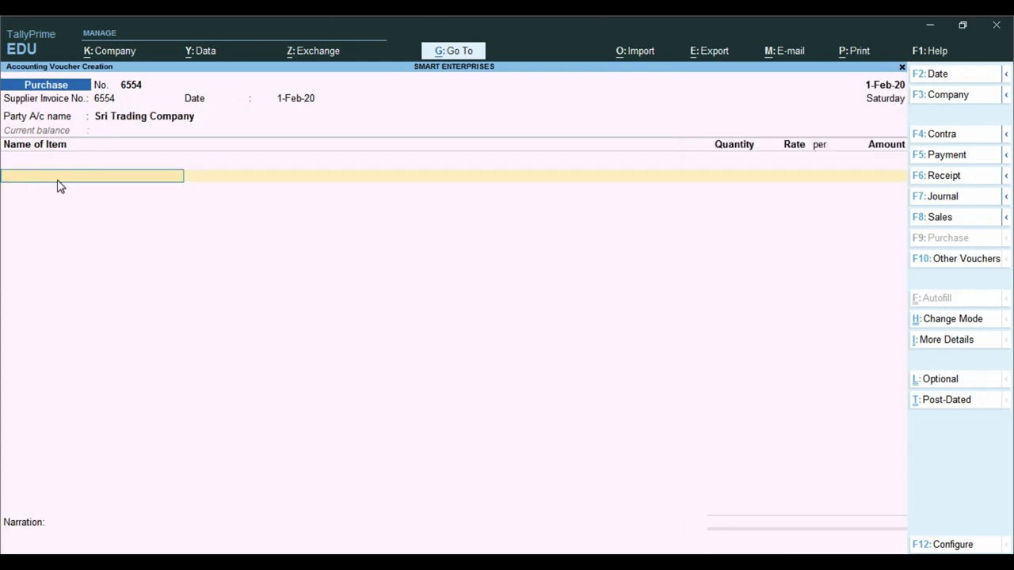
- Look up the first item in pur.pdf and add Processor: Intel Core i3 4150 to the voucher
key(alt+Tab)
scroll(76, 253, down, 3)
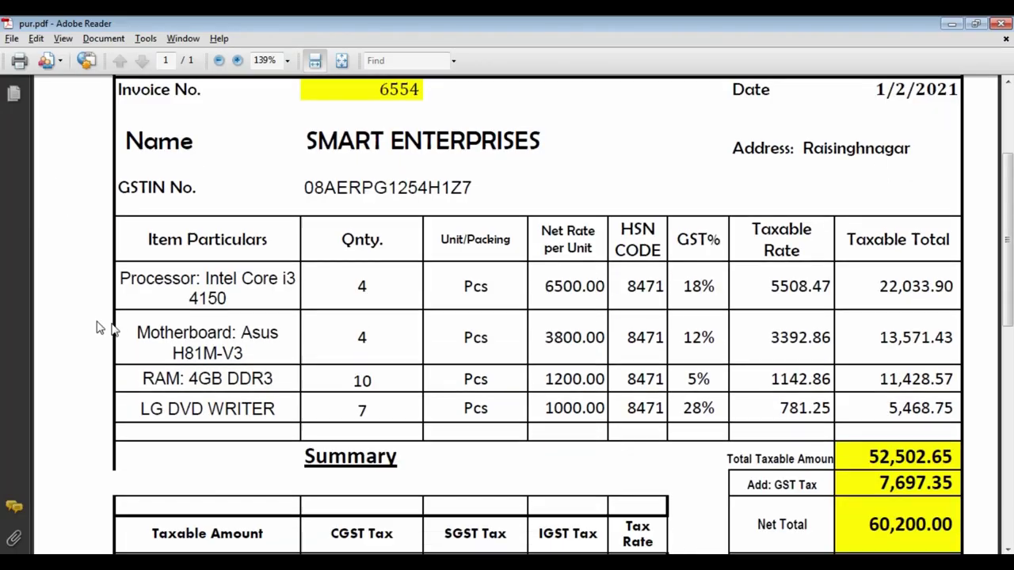
key(alt+Tab)
text(Pr)
key(Return)
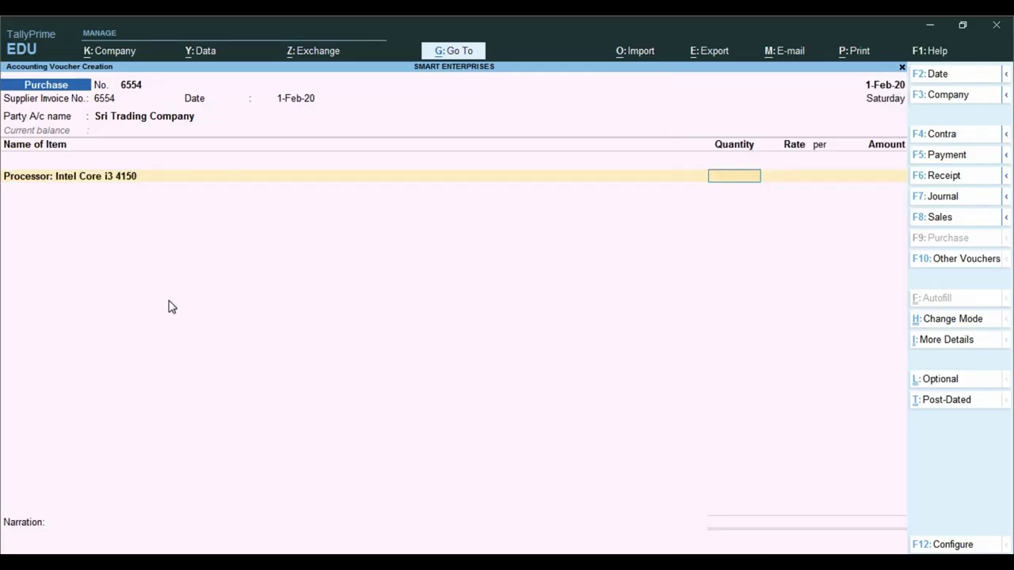
- Enter the processor's quantity of 4 pcs and rate of 5508.47 from the PDF and accept its calculated amount
key(alt+Tab)
key(alt+Tab)
text(4)
key(Return)
key(alt+Tab)
key(alt+Tab)
text(5508.47)
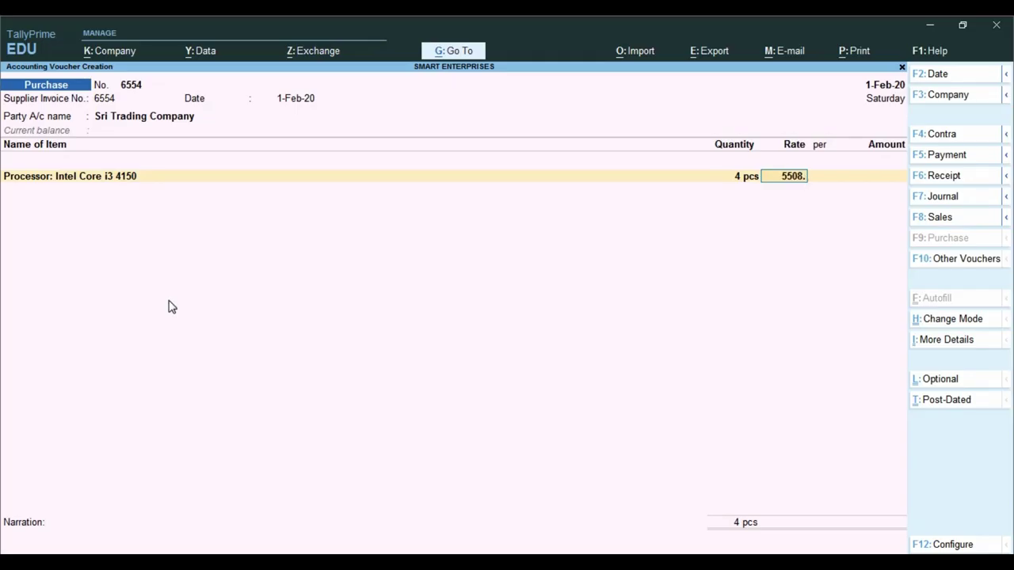
key(Return)
key(Return)
key(Return)
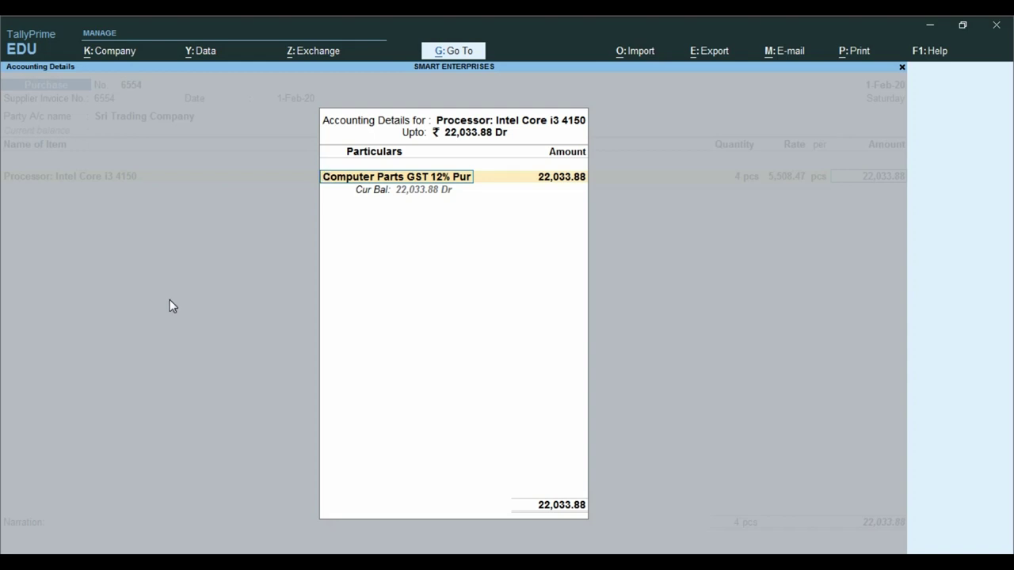
- Check the processor's GST rate in the PDF and allocate it to Computer Parts GST 18% Pur, classified as Purchase Taxable
key(alt+Tab)
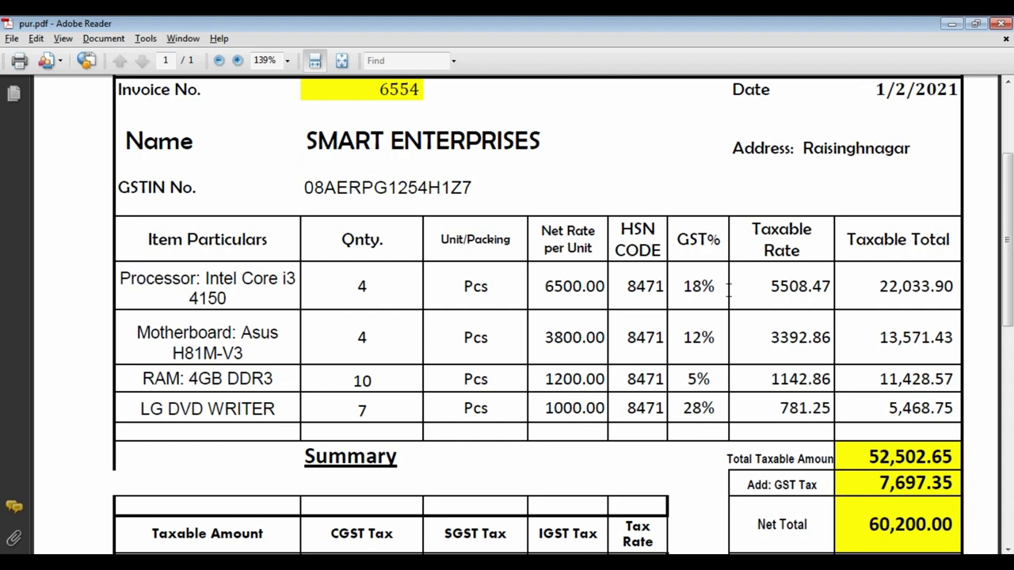
drag(718, 287, 683, 289)
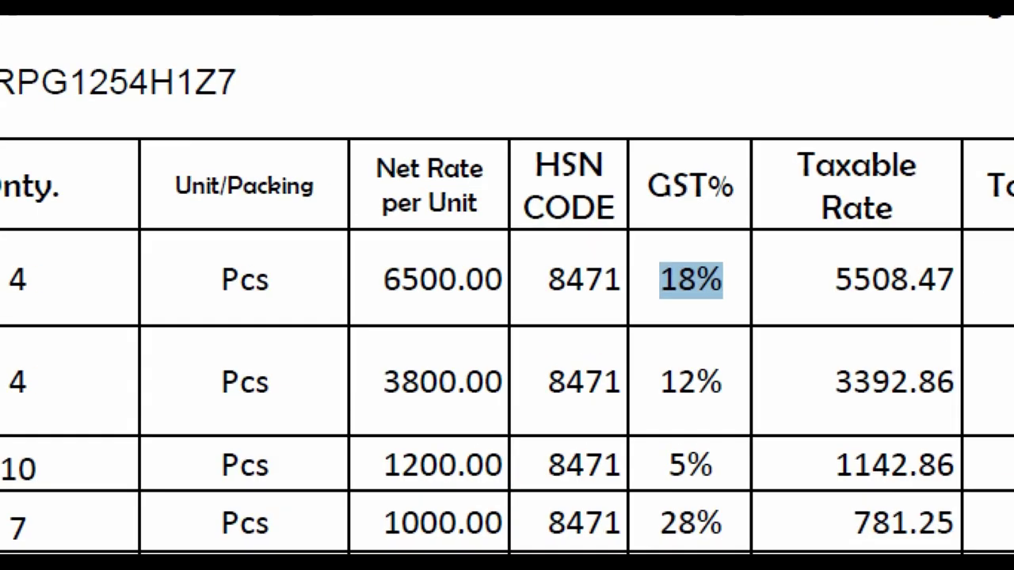
key(alt+Tab)
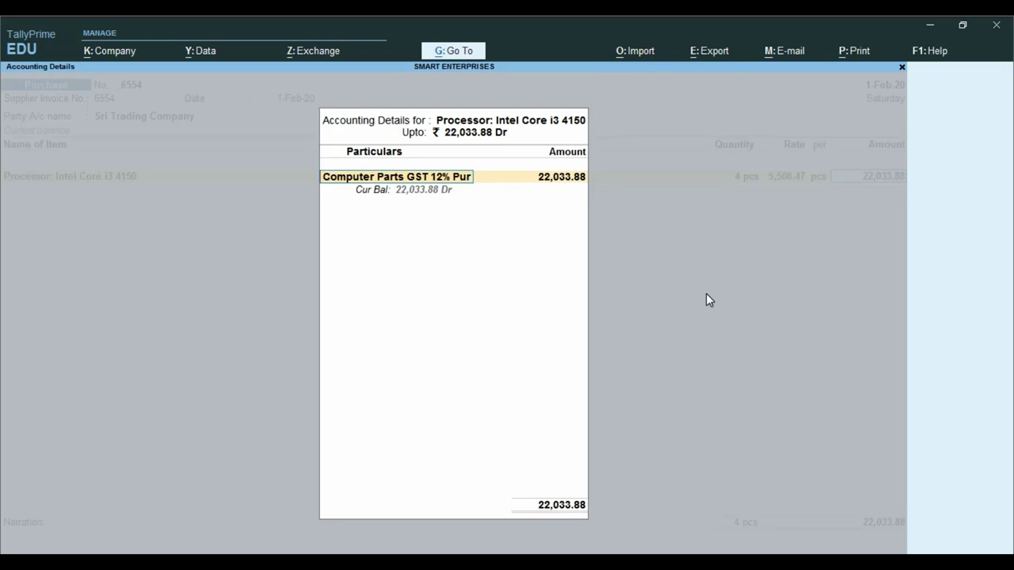
text(C)
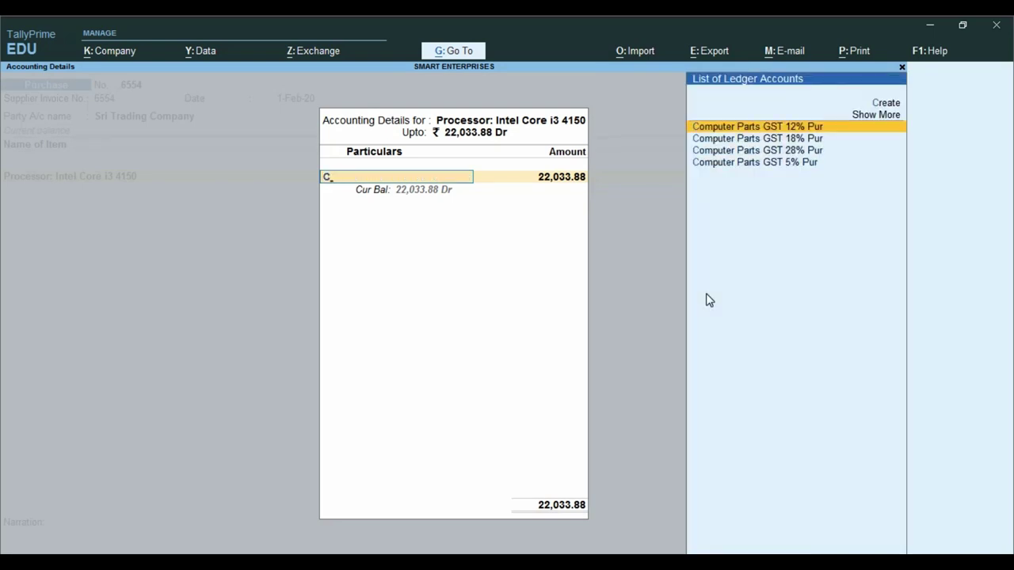
key(Down)
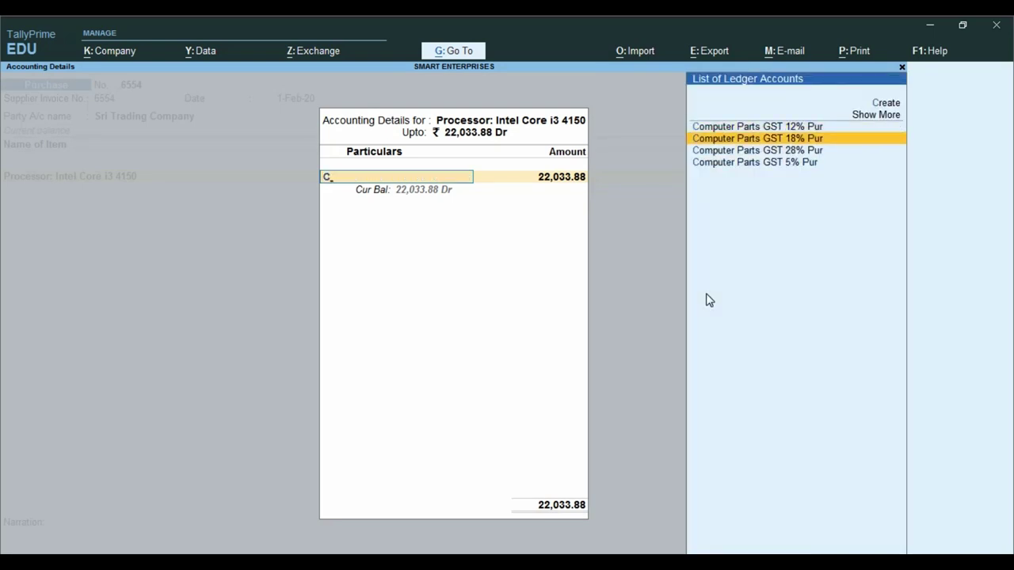
key(Return)
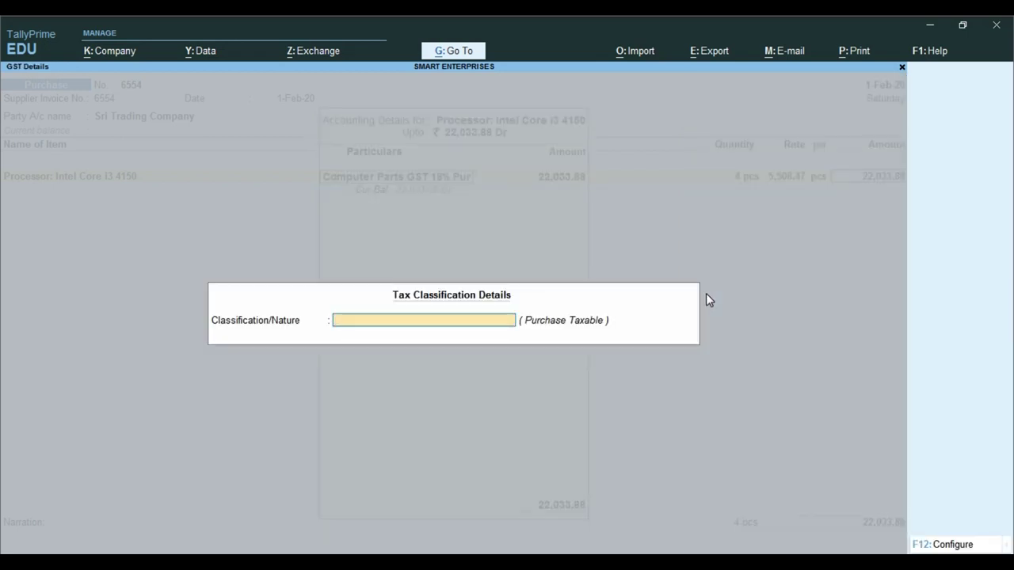
text(PUR)
key(Return)
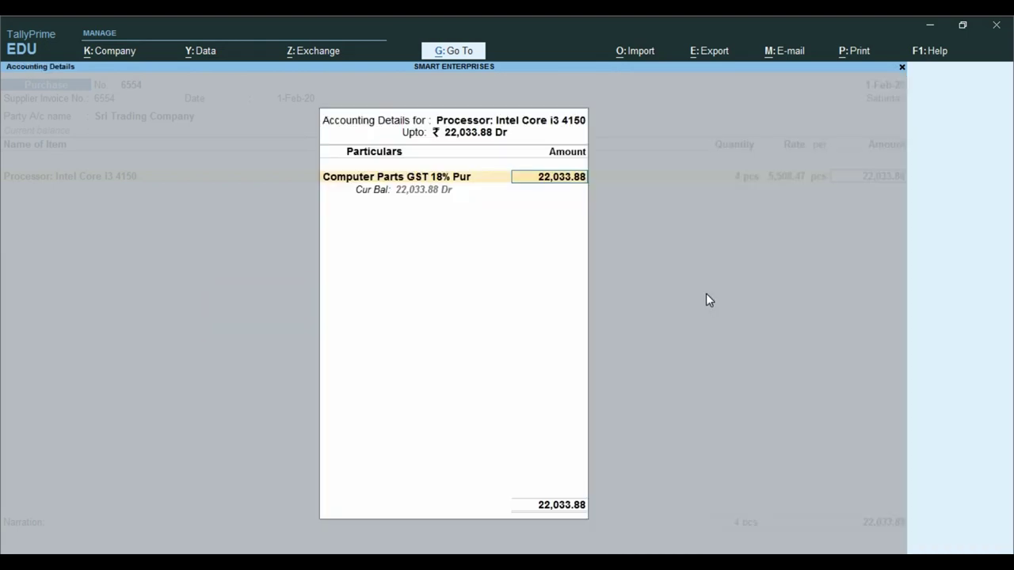
key(Return)
- Check the PDF for the second item and add Motherboard: Asus H81M-V3 to the voucher
key(alt+Tab)
key(alt+Tab)
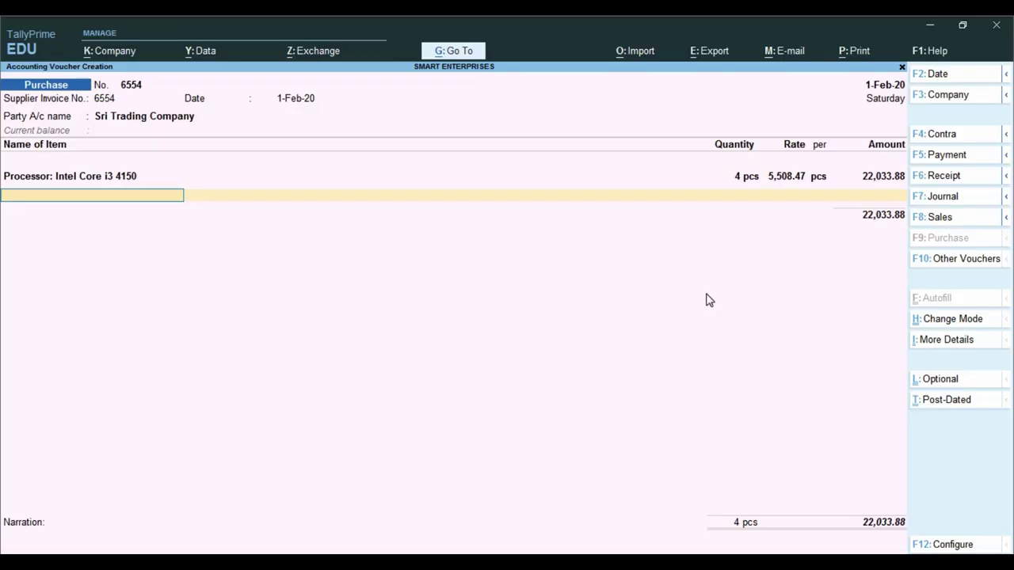
text(MOT)
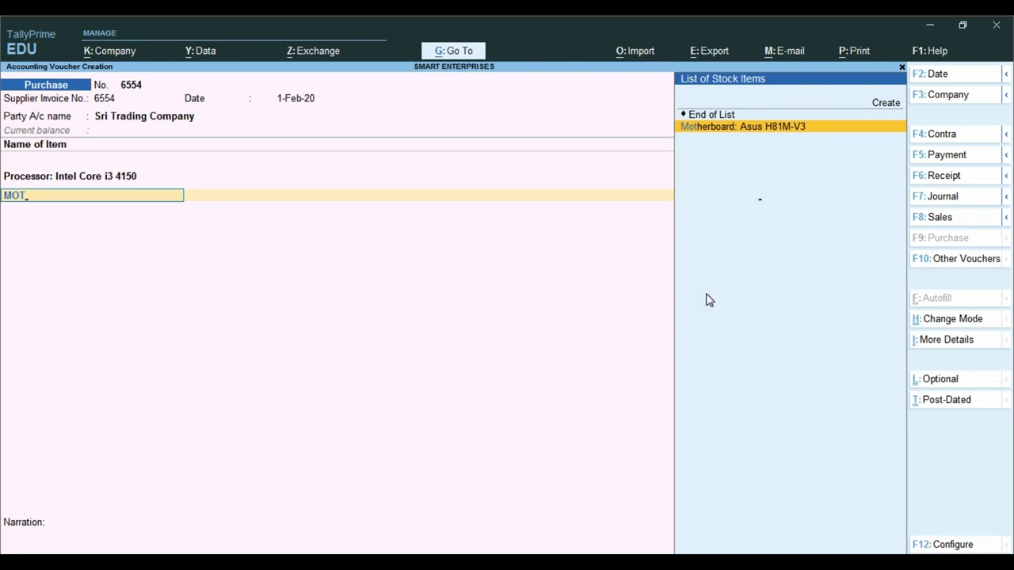
key(Return)
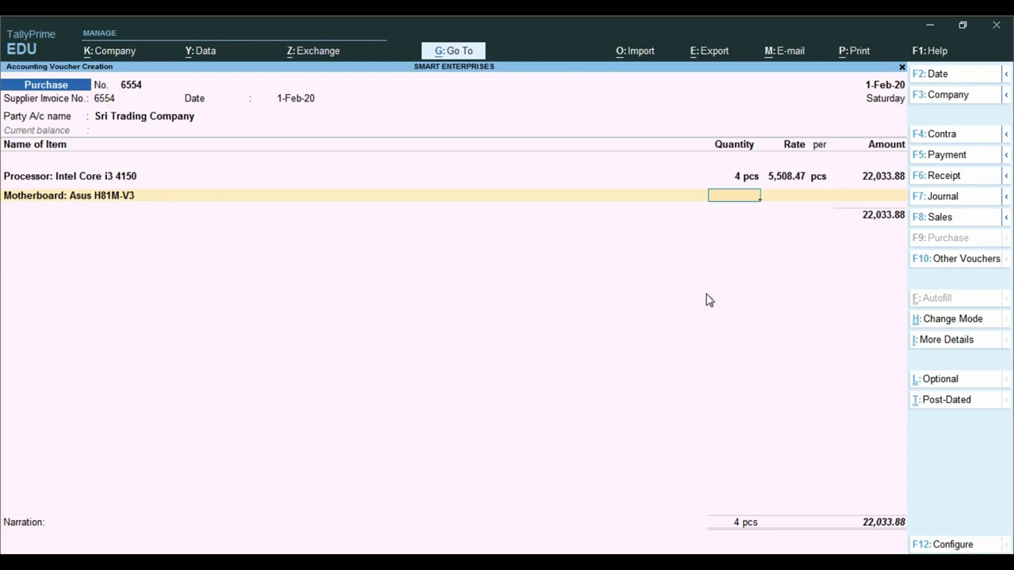
- Enter the motherboard's quantity of 4 pcs and rate of 3392.86 from the PDF and accept its calculated amount
key(alt+Tab)
key(alt+Tab)
text(4)
key(Return)
key(alt+Tab)
key(alt+Tab)
text(3,392)
key(alt+Tab)
key(alt+Tab)
text(.86)
key(Return)
key(Return)
key(Return)
- Check the motherboard's GST rate in the PDF and allocate it to Computer Parts GST 12% Pur, classified as Purchase Taxable
key(alt+Tab)
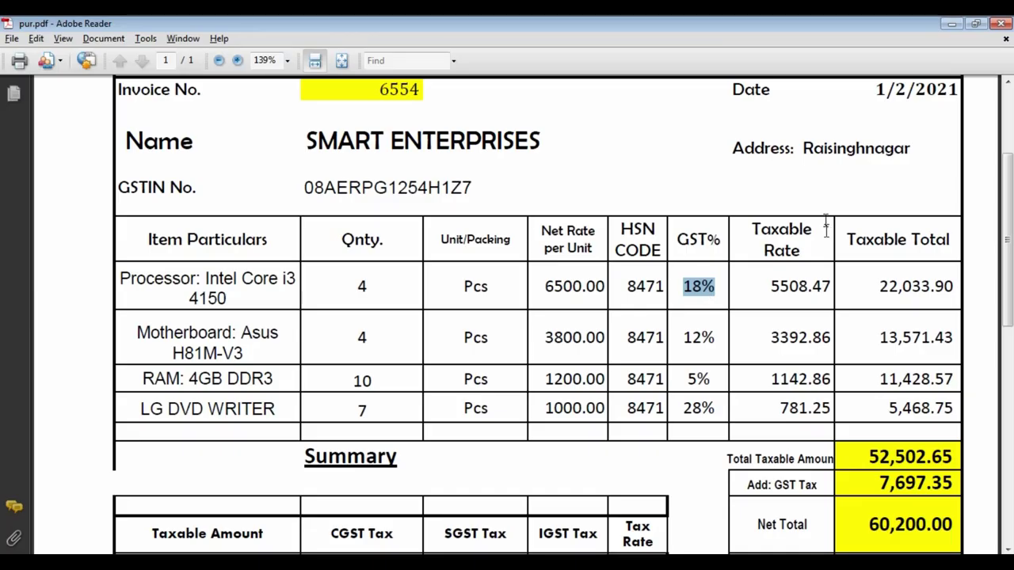
key(alt+Tab)
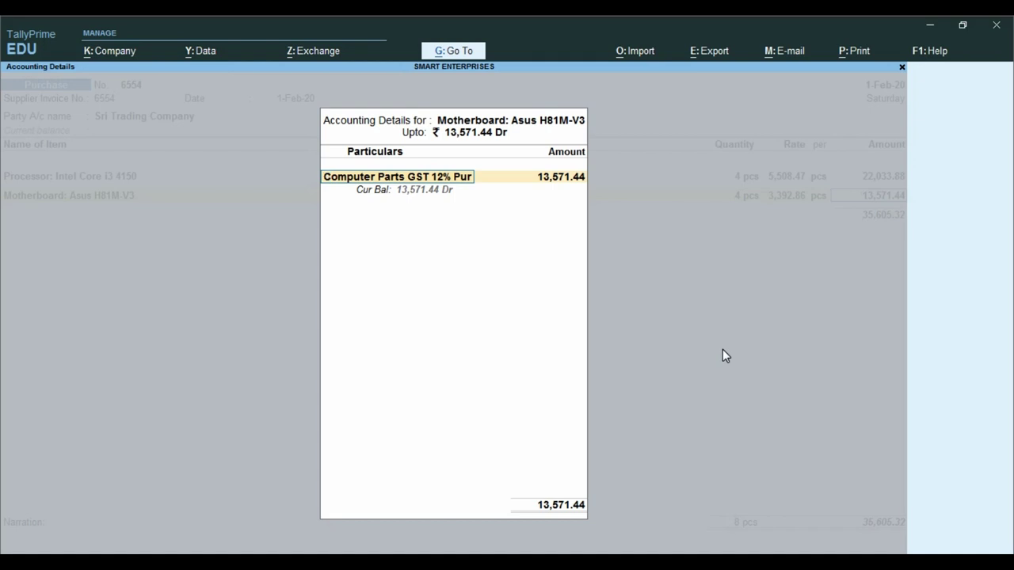
text(CO)
key(Return)
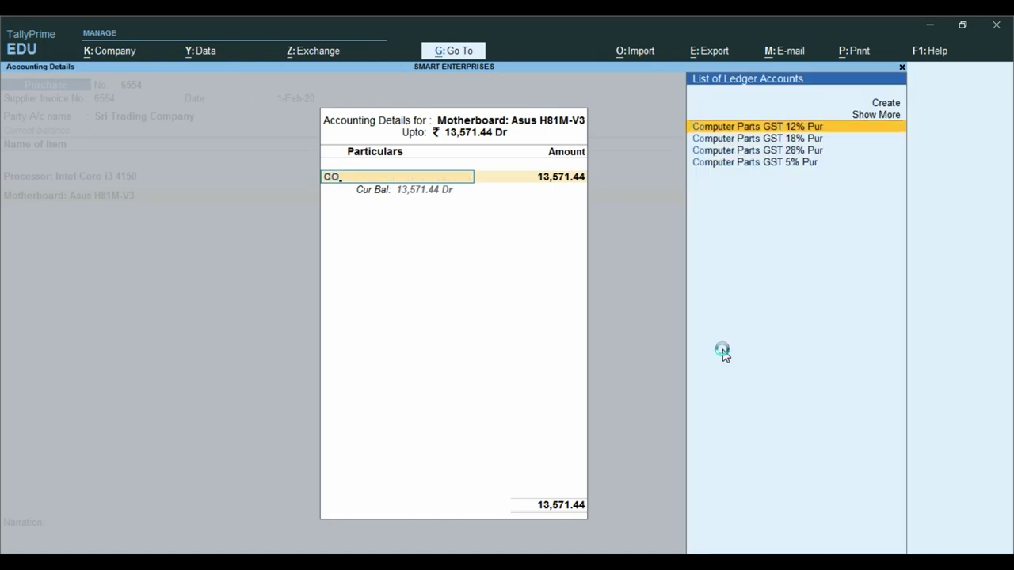
text(PUR)
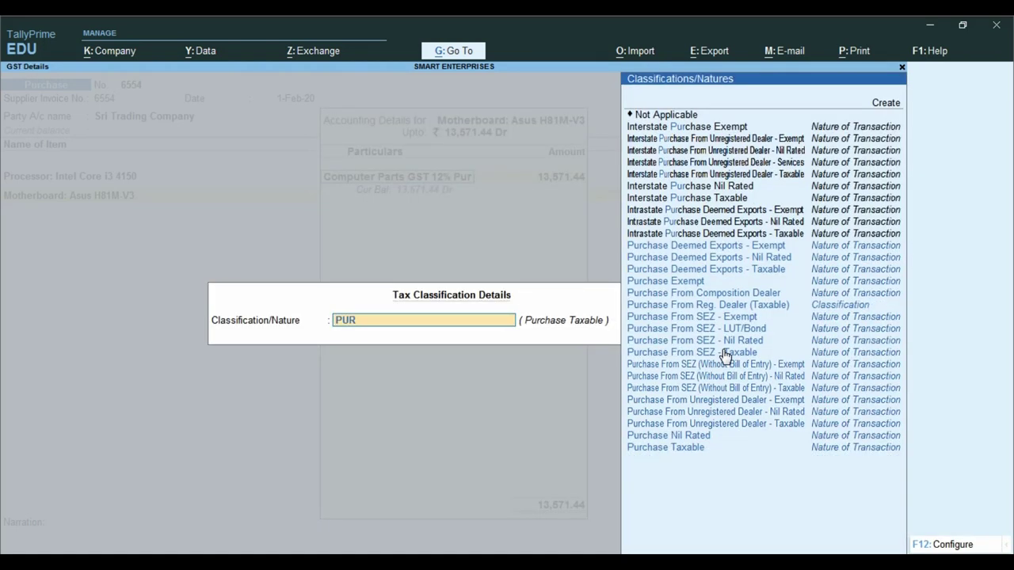
key(Return)
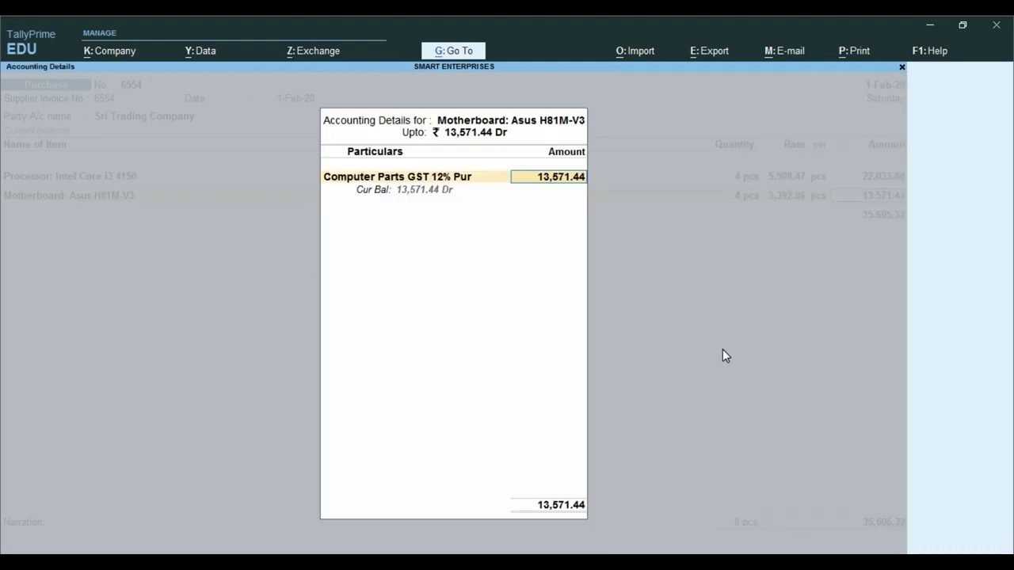
key(Return)
- Check the PDF for the third item and add RAM: 4GB DDR3 to the voucher
key(alt+Tab)
key(alt+Tab)
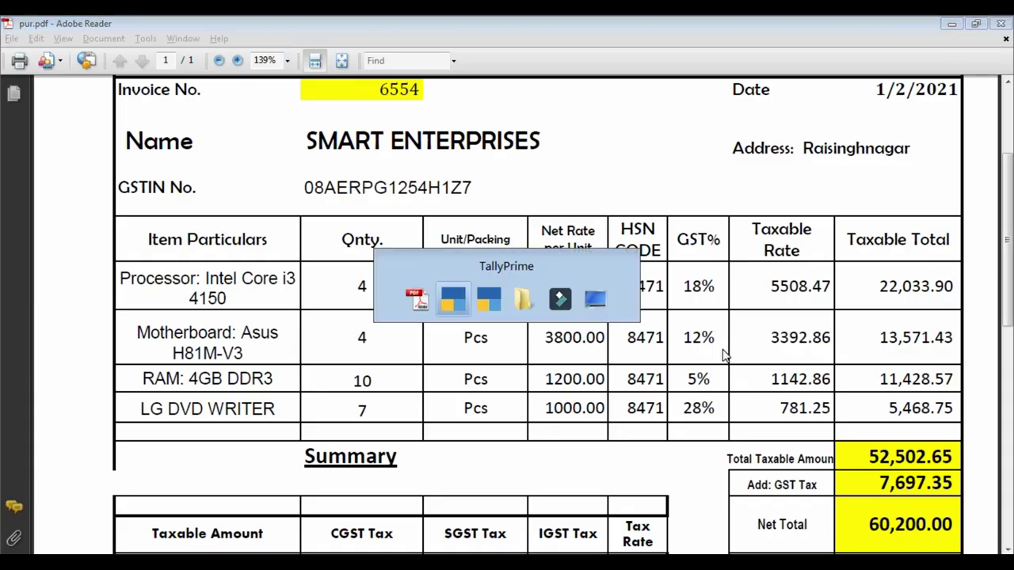
text(RA)
key(Return)
- Enter the RAM's quantity of 10 pcs and rate of 1142.86 from the PDF and accept its calculated amount
key(alt+Tab)
key(alt+Tab)
key(alt+Tab)
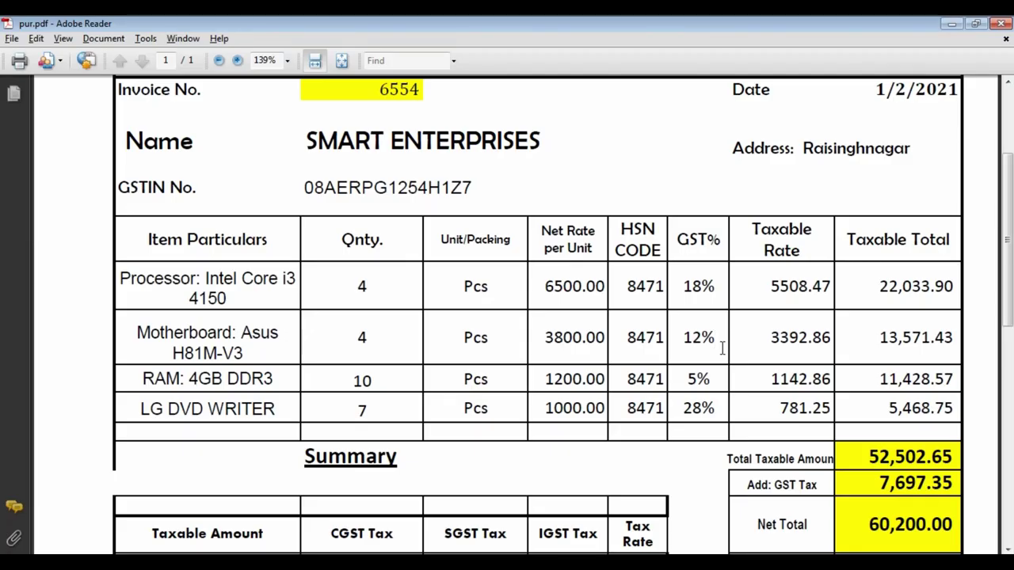
key(alt+Tab)
text(1142.86)
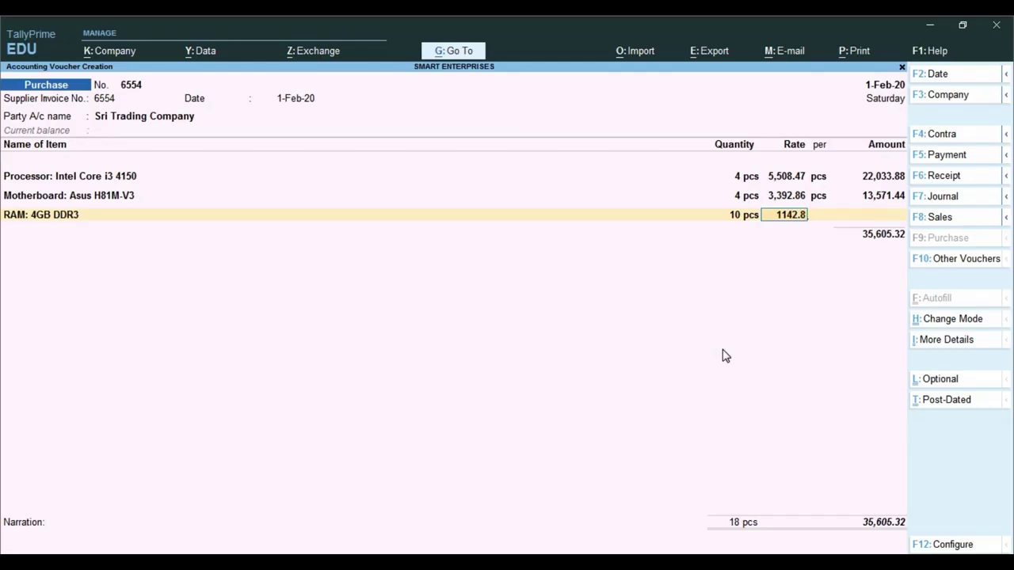
key(Return)
key(Return)
key(Return)
- Check the RAM's GST rate in the PDF and allocate the item to the Computer Parts GST 5% Pur ledger
key(alt+Tab)
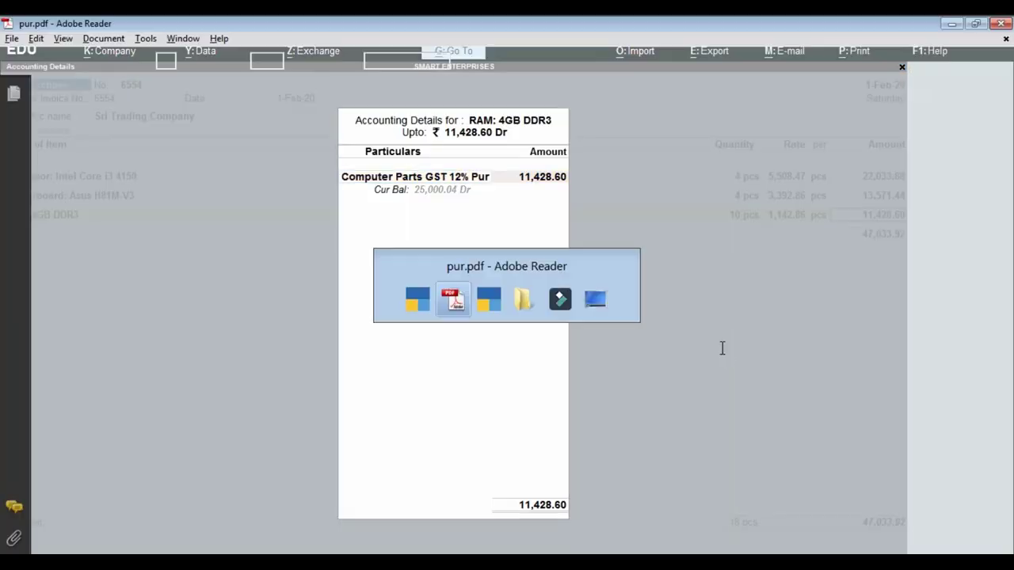
scroll(576, 362, down, 2)
click(686, 309)
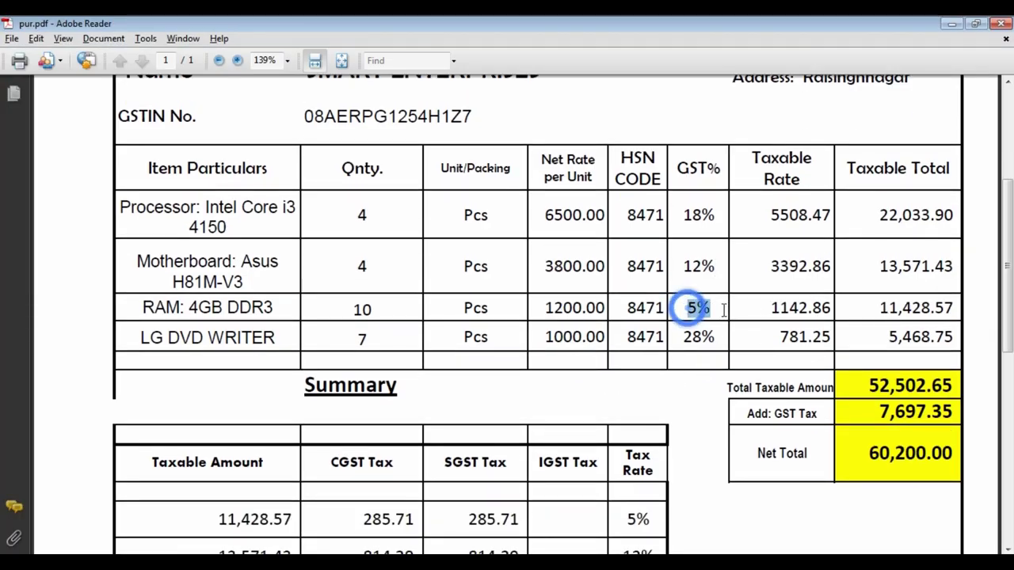
key(alt+Tab)
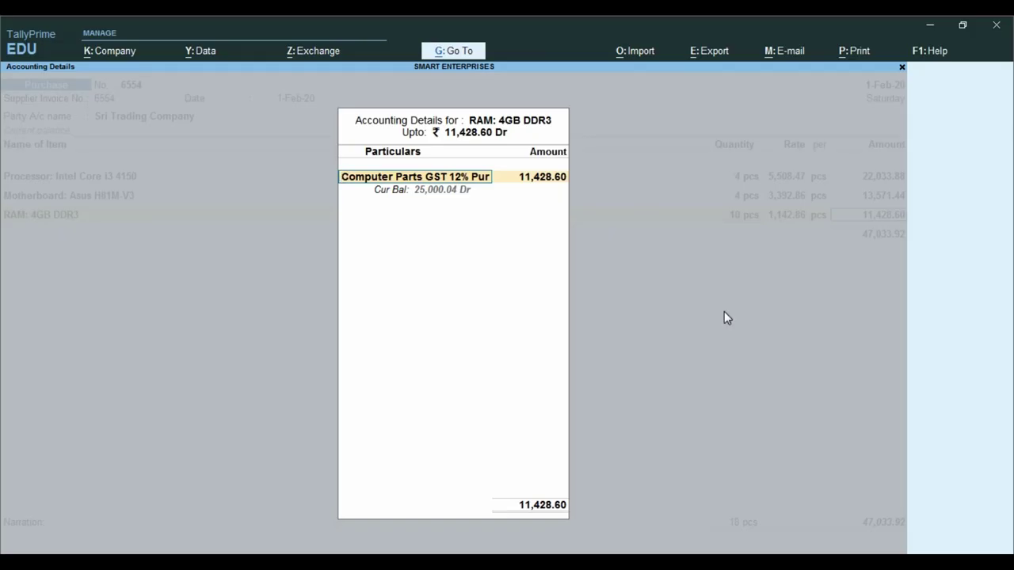
text(C)
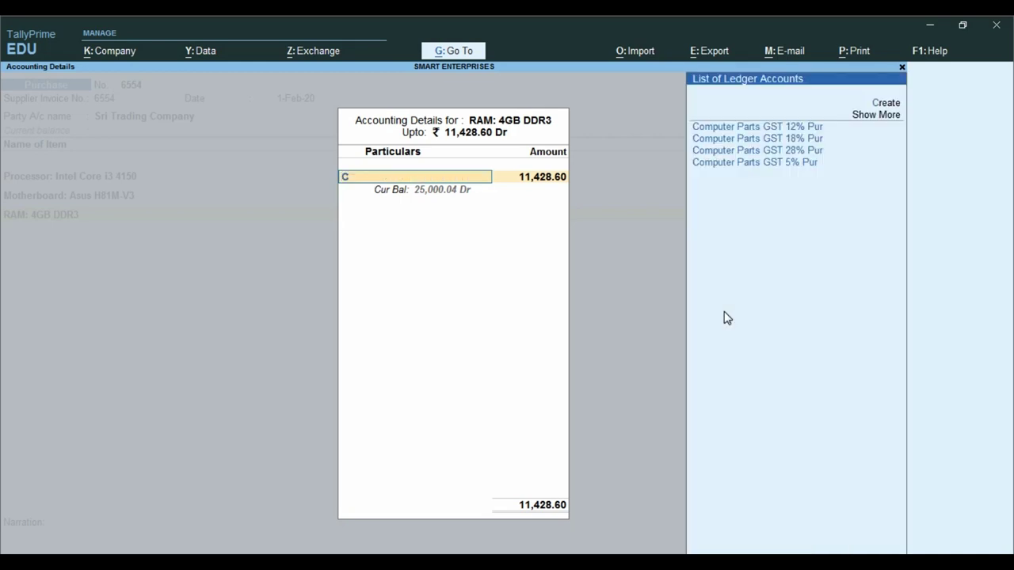
key(Down)
key(Down)
key(Down)
key(Return)
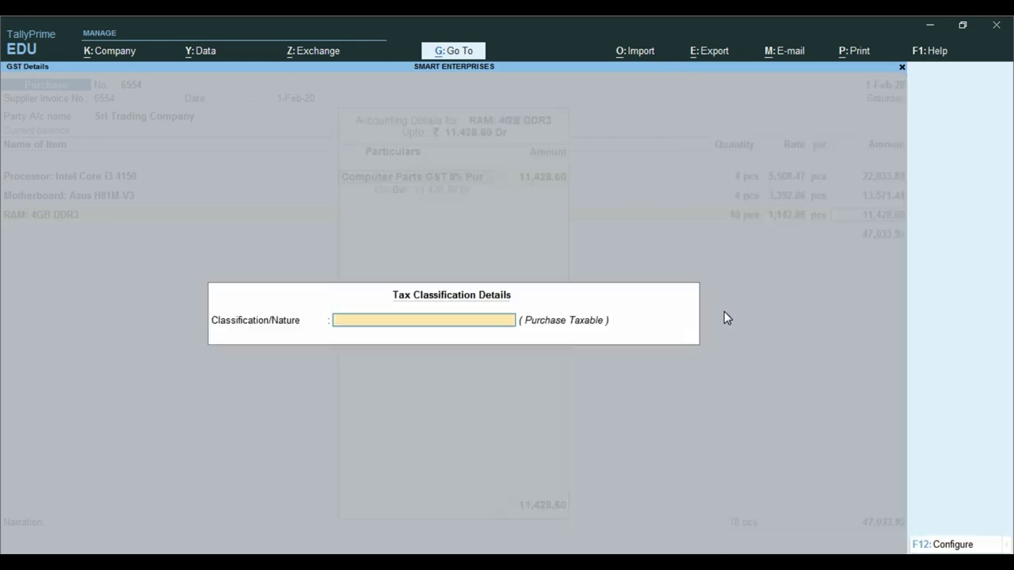
- Classify the RAM purchase as Purchase Taxable and accept its accounting details
text(pur)
key(Down)
key(Down)
key(Down)
key(Down)
key(Down)
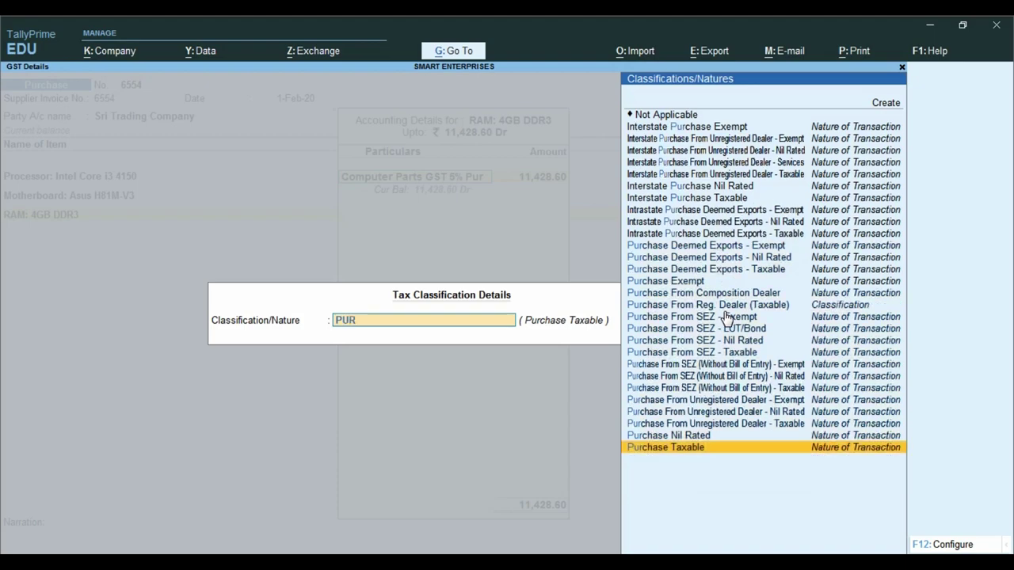
key(Return)
key(Return)
- Check the PDF for the fourth item and add LG DVD WRITER to the voucher
key(alt+Tab)
key(alt+Tab)
text(LG)
key(Return)
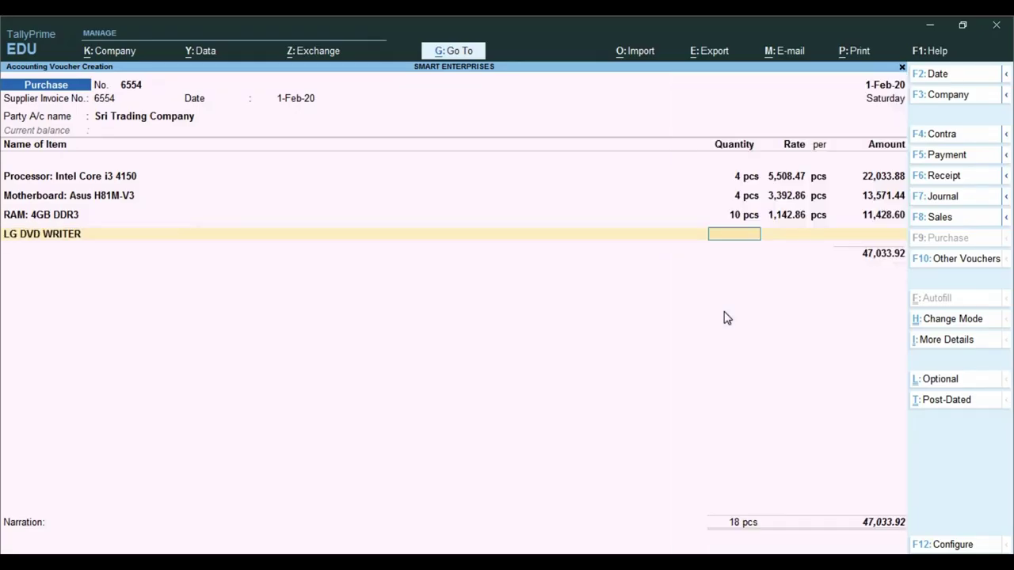
- Enter the DVD writer's quantity of 7 pcs and rate of 781.25 from the PDF and accept its calculated amount
key(alt+Tab)
key(alt+Tab)
text(7)
key(Return)
key(alt+Tab)
key(alt+Tab)
text(781.25)
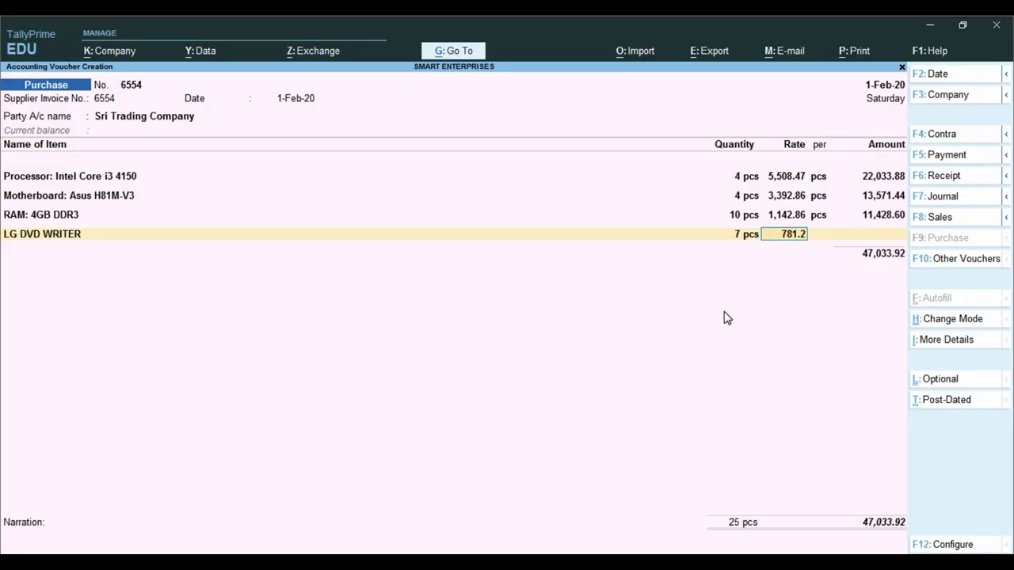
key(Return)
key(Return)
key(Return)
- Check the DVD writer's GST rate in the PDF and allocate it to Computer Parts GST 28% Pur, classified as Purchase Taxable
key(alt+Tab)
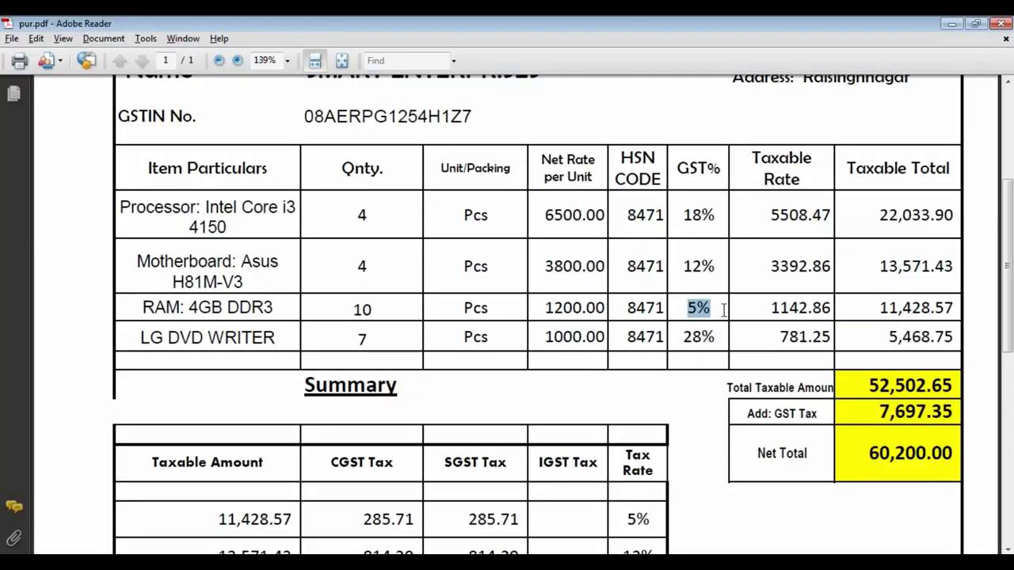
key(alt+Tab)
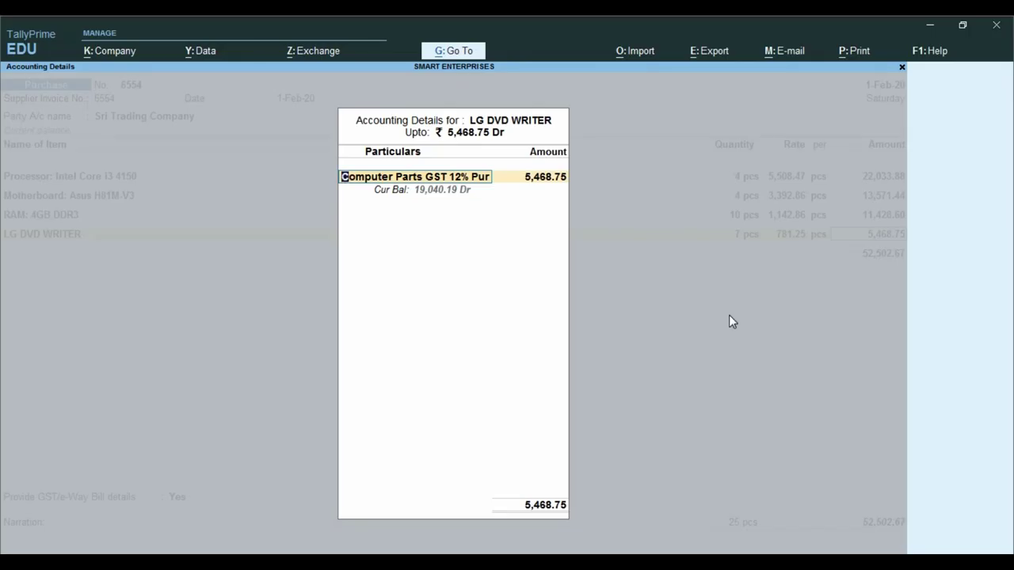
text(GS)
key(Down)
key(Down)
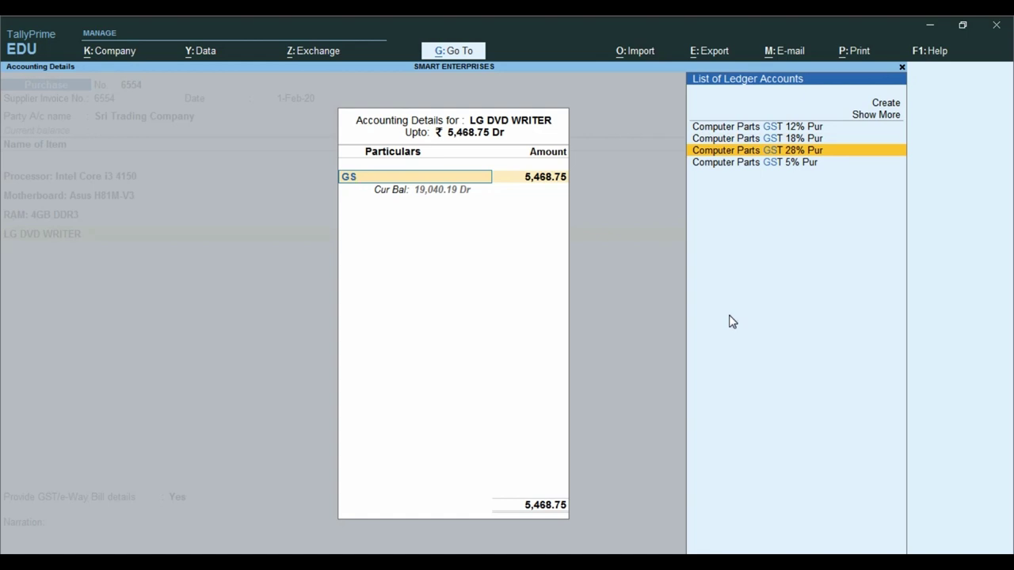
key(Return)
text(PUR)
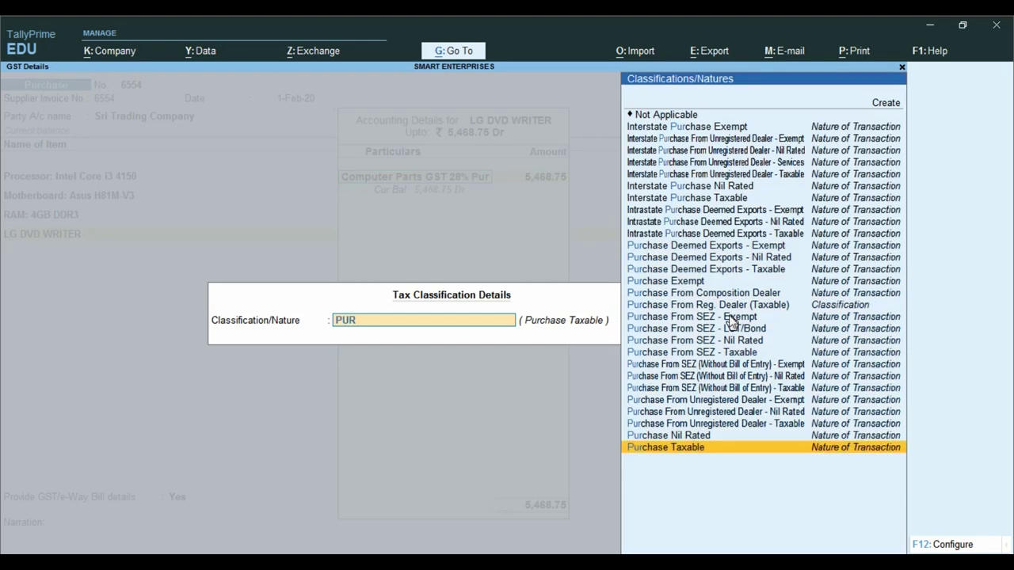
key(Return)
key(Return)
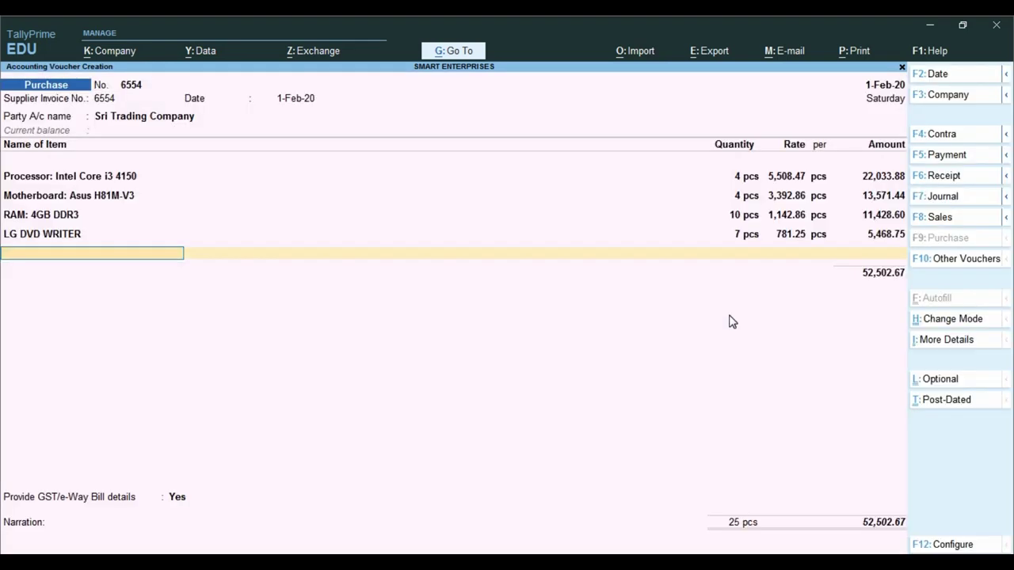
- Add the CGST Tax and SGST Tax ledgers below the items with their automatically calculated amounts
text(CG)
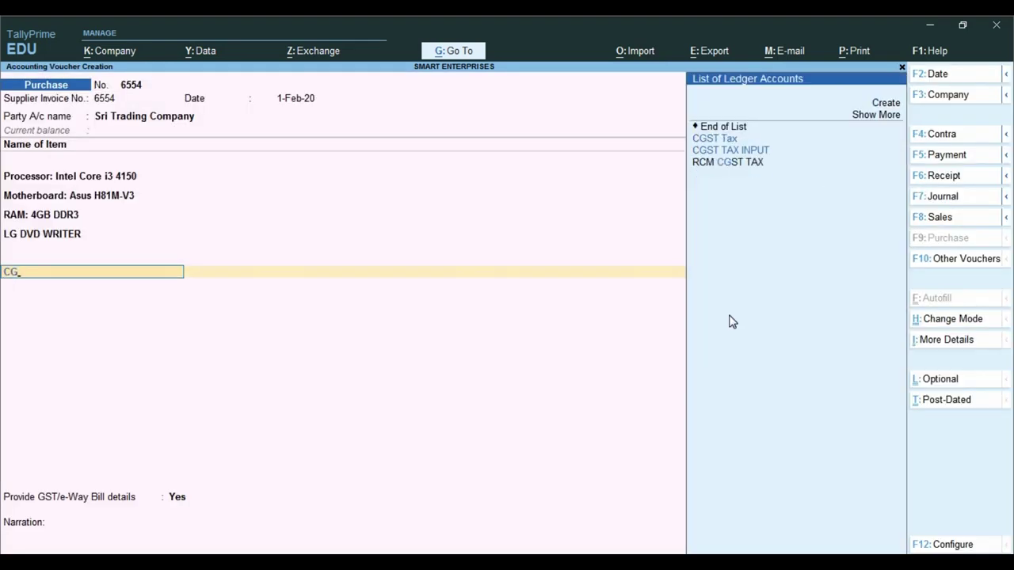
key(Return)
key(Return)
text(SG)
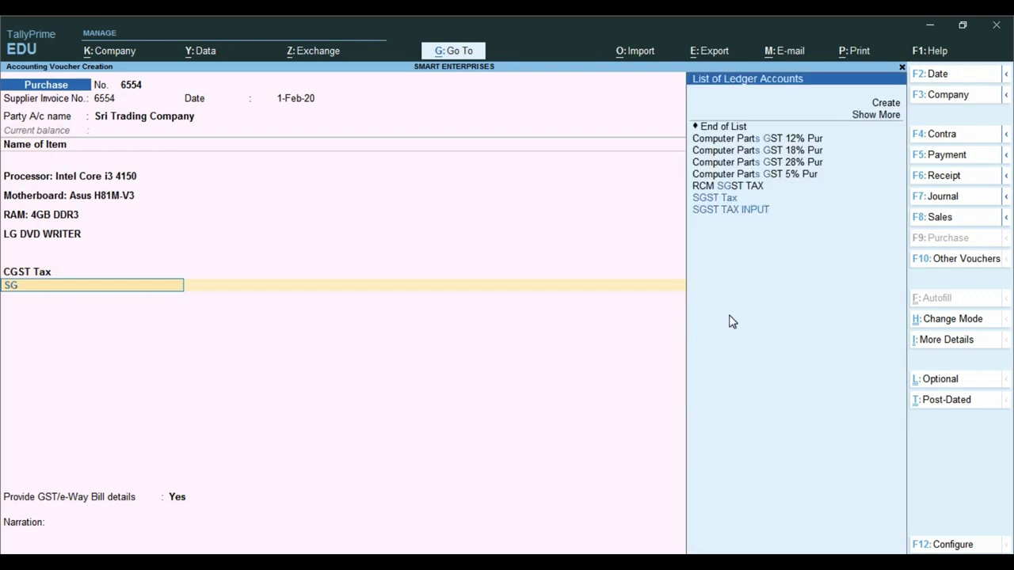
key(Return)
key(ctrl)
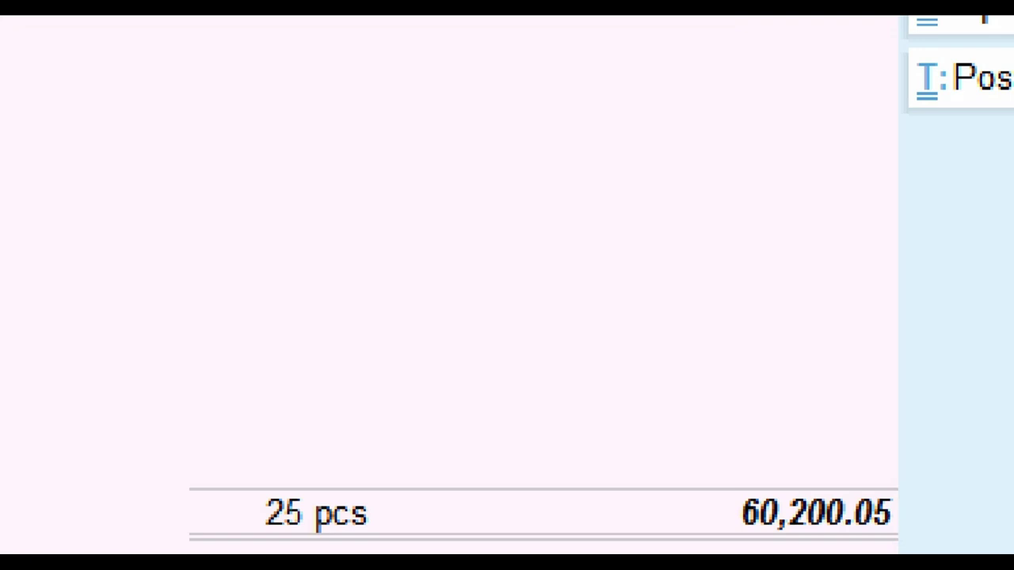
drag(791, 405, 762, 290)
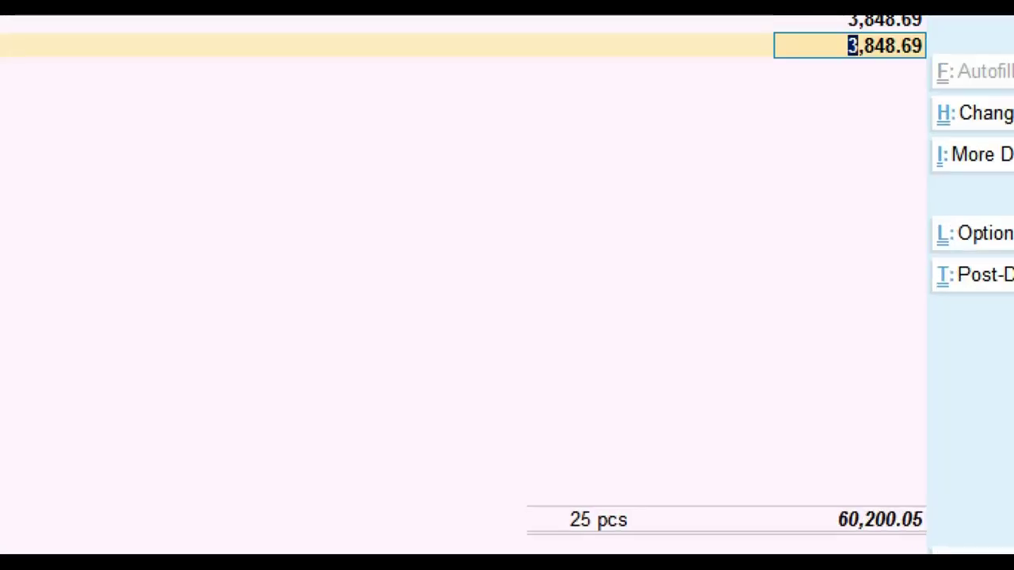
drag(775, 121, 969, 197)
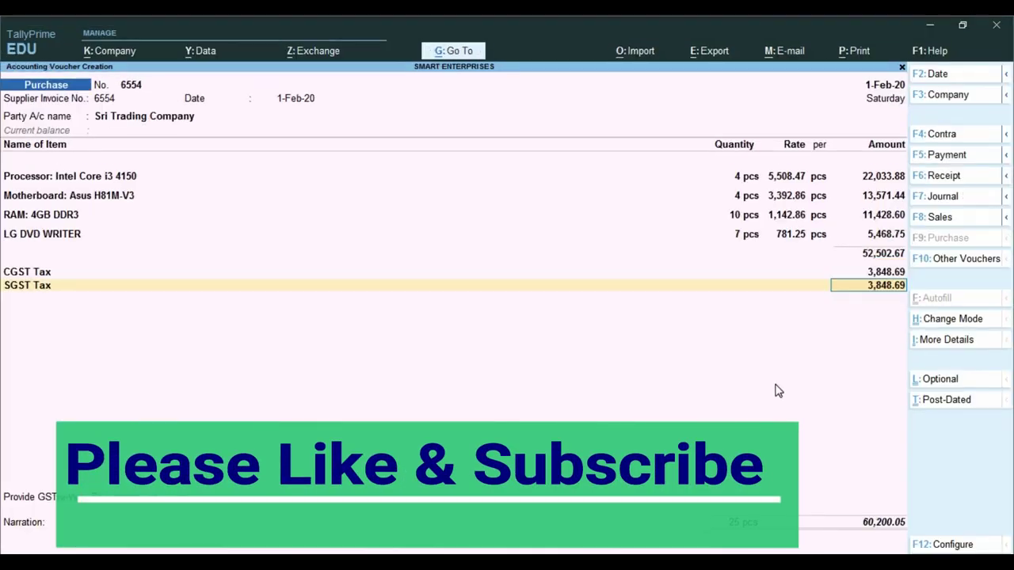